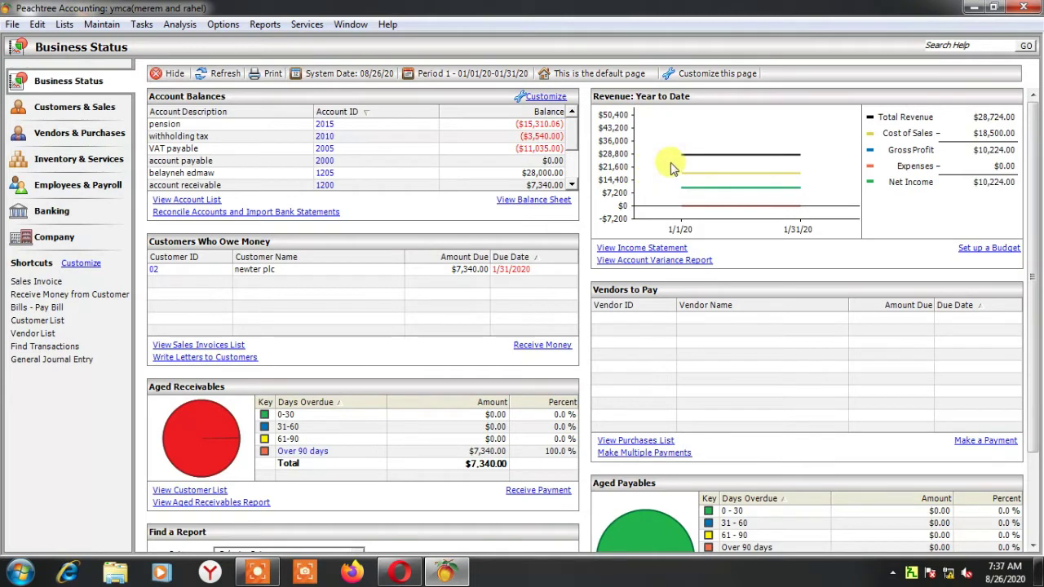
Step: Open a new vendor payment form and move its window clear of the account balances
{"action": "left_click", "coordinate": [144, 25]}
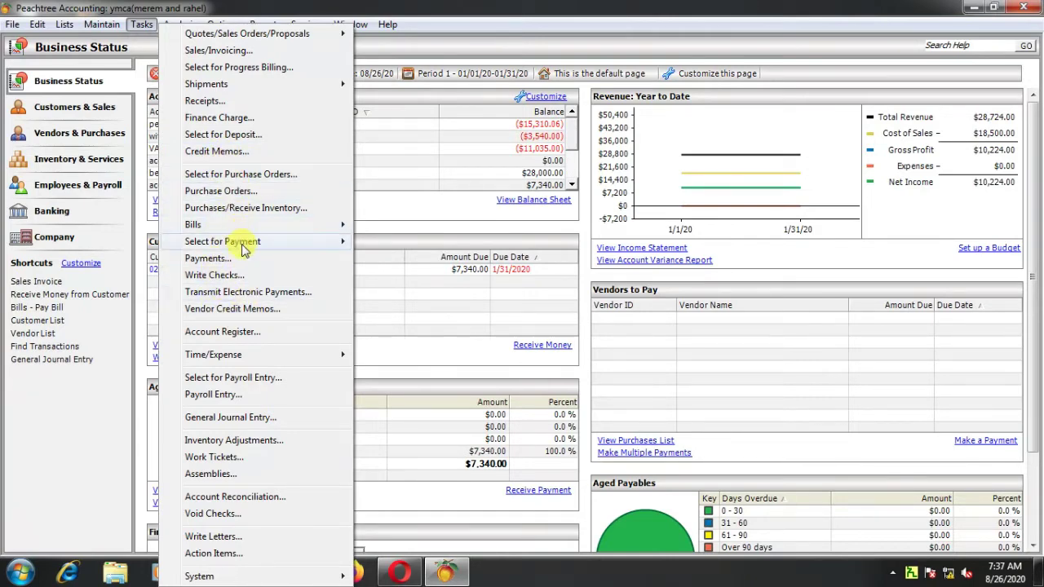
{"action": "mouse_move", "coordinate": [242, 249]}
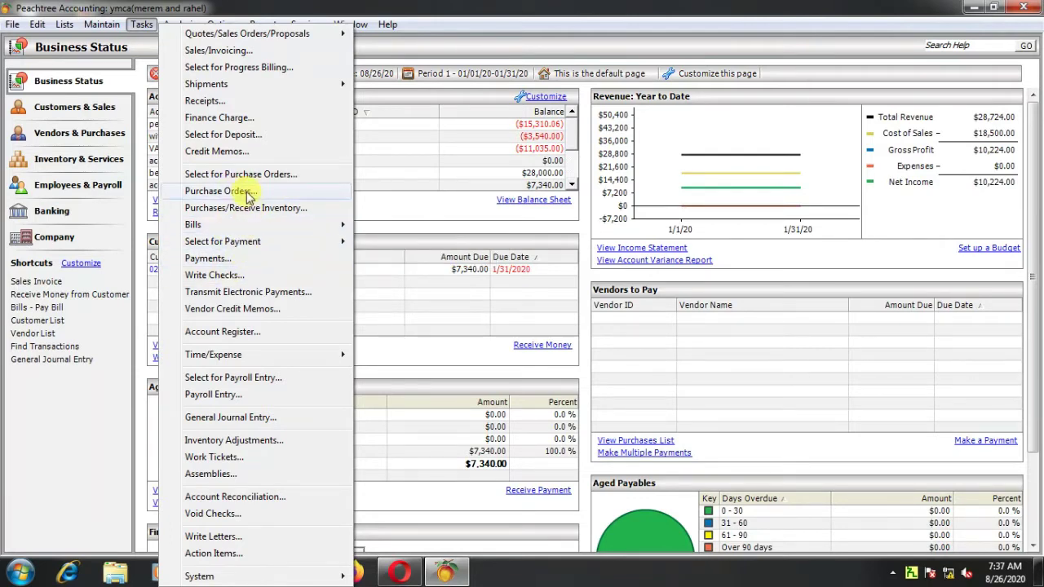
{"action": "left_click", "coordinate": [241, 268]}
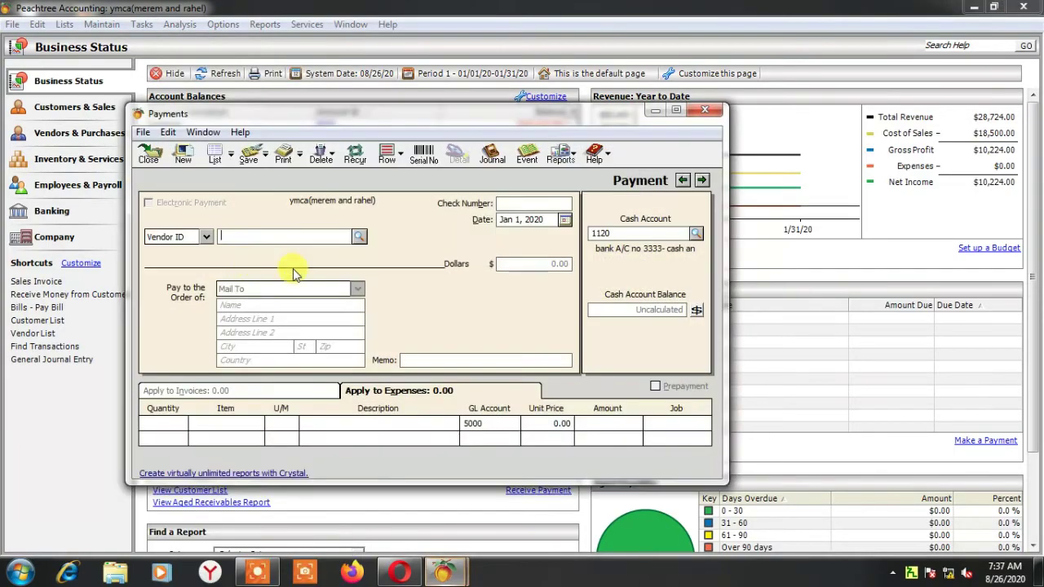
{"action": "left_click_drag", "start_coordinate": [389, 120], "coordinate": [497, 81]}
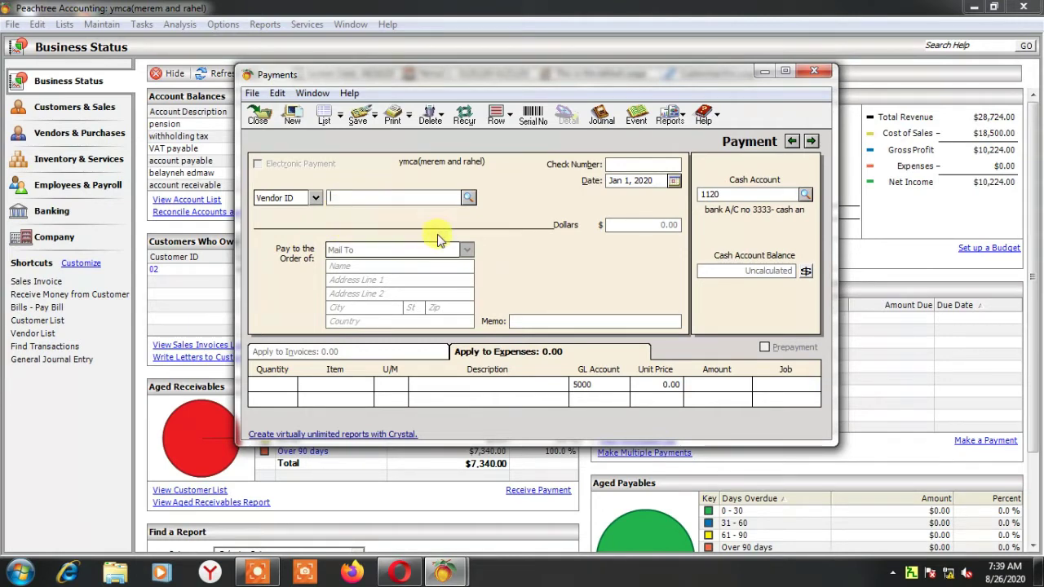
{"action": "left_click", "coordinate": [470, 204]}
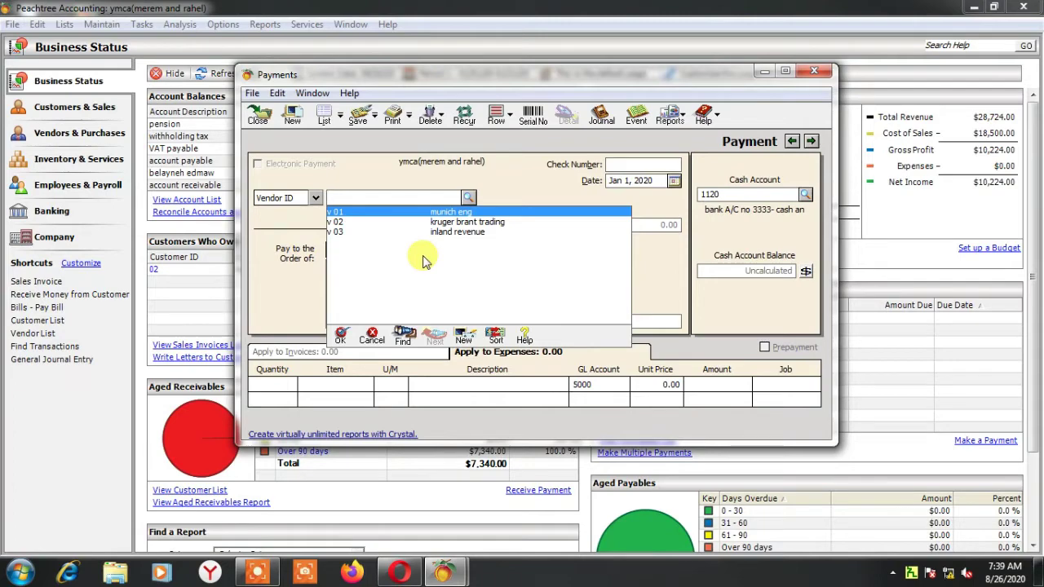
{"action": "left_click", "coordinate": [464, 341]}
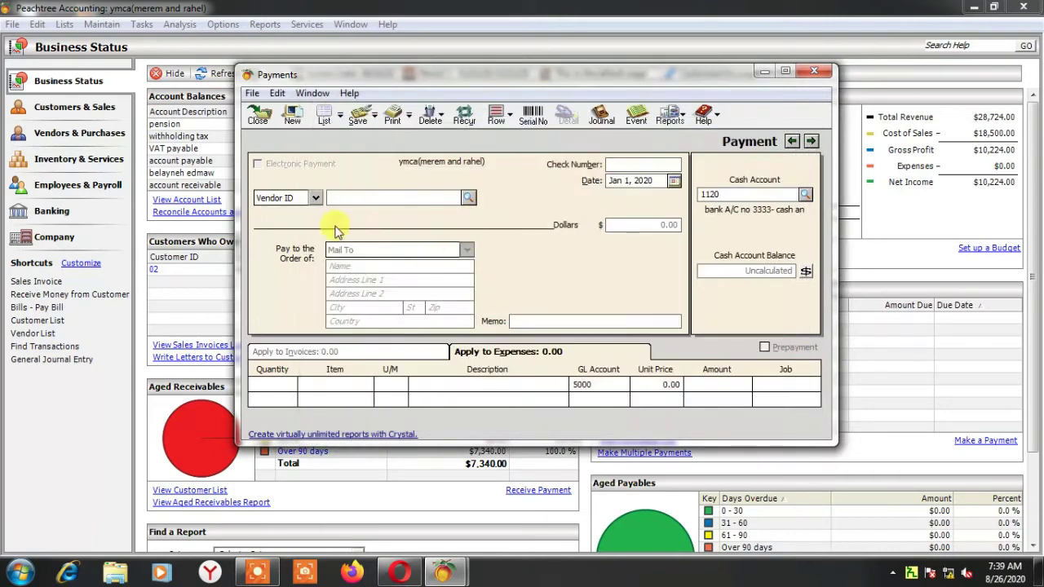
{"action": "left_click", "coordinate": [469, 199]}
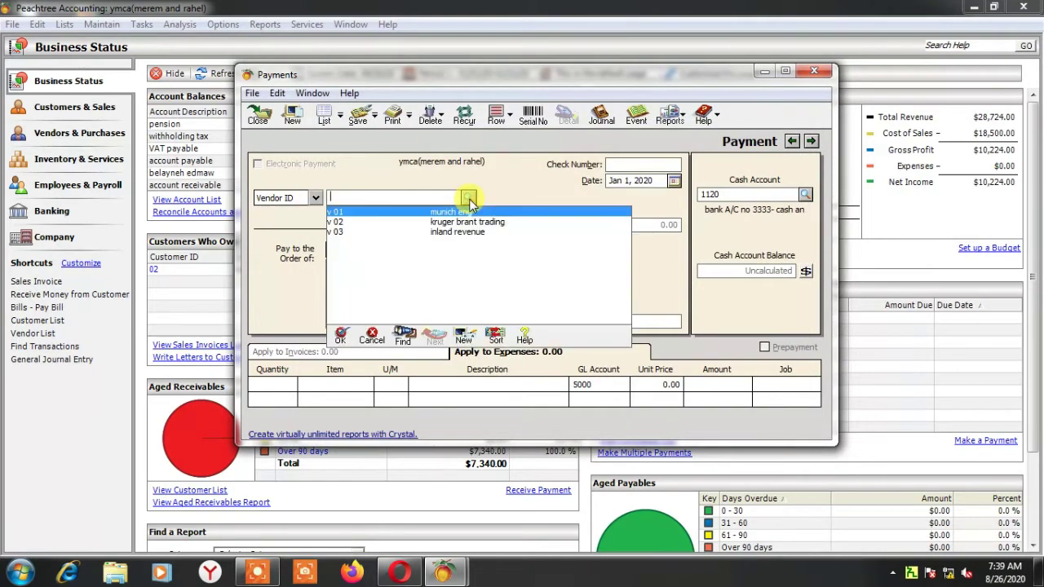
{"action": "left_click", "coordinate": [468, 199]}
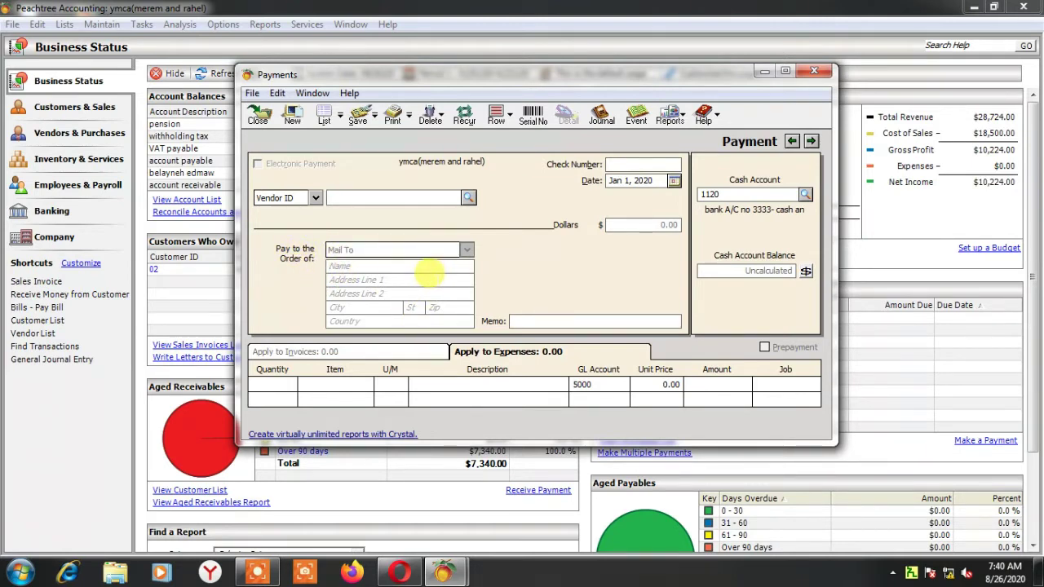
Step: Enter ABC Trading as the payee name on the payment, without choosing a vendor ID
{"action": "left_click", "coordinate": [429, 272]}
{"action": "type", "text": "A"}
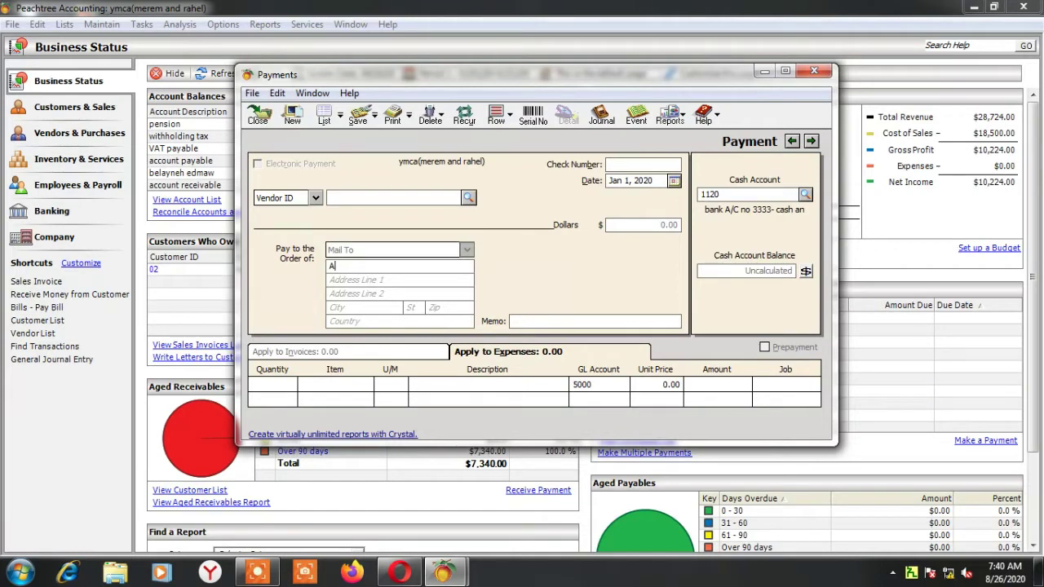
{"action": "type", "text": "BC Trading"}
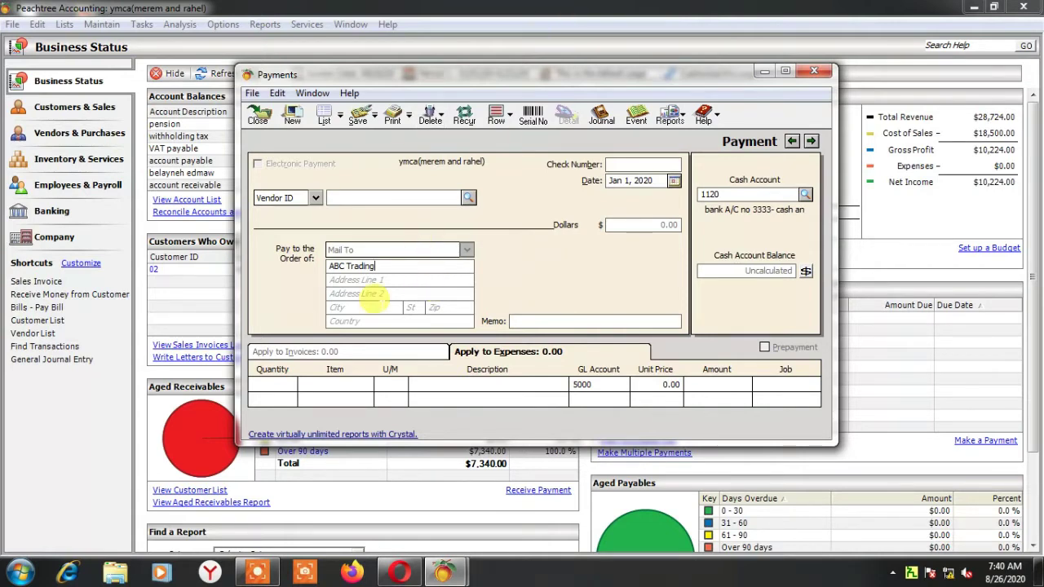
{"action": "left_click", "coordinate": [385, 278]}
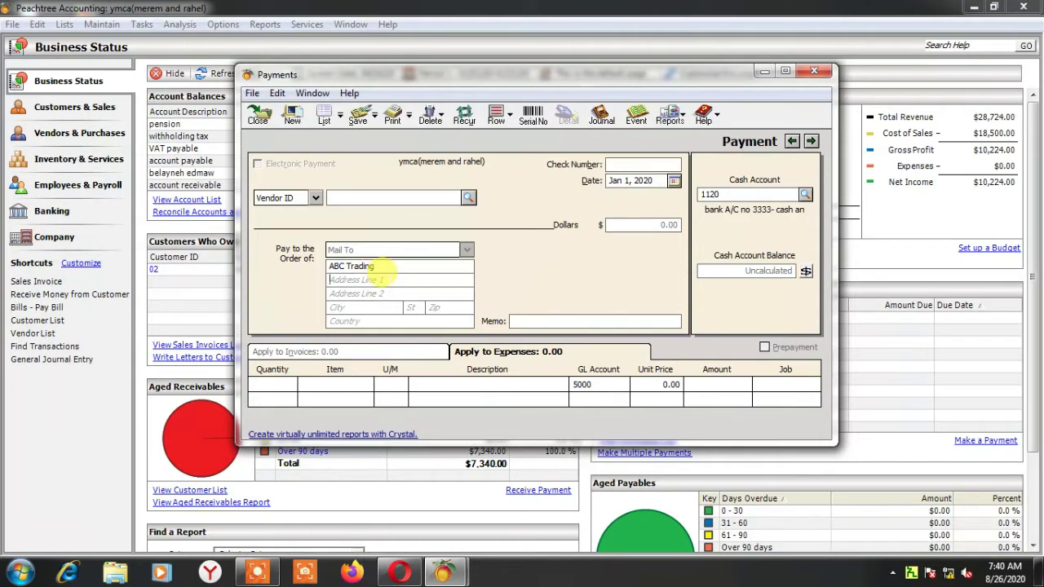
{"action": "left_click", "coordinate": [387, 295]}
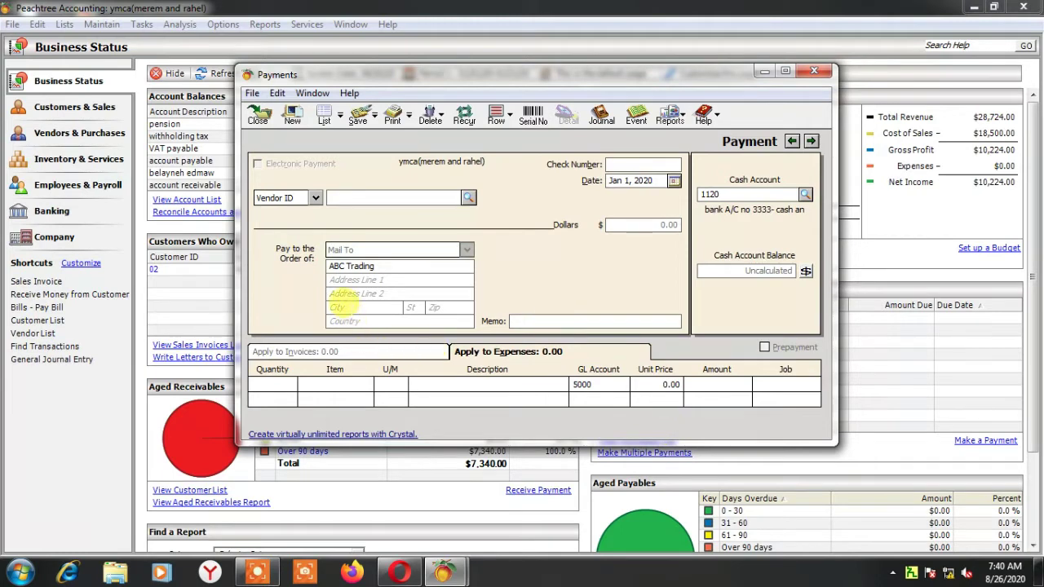
{"action": "left_click", "coordinate": [337, 309]}
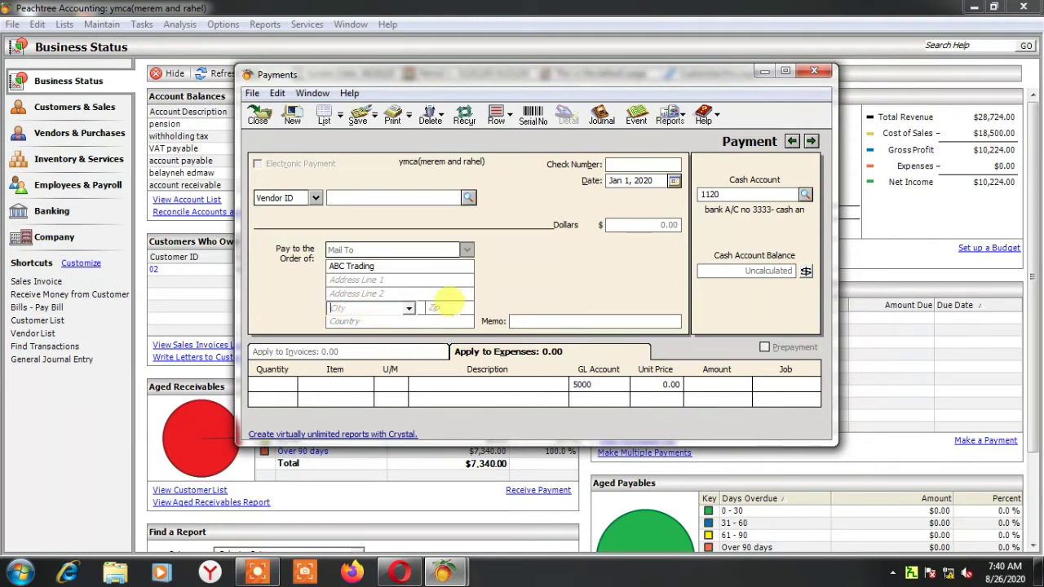
{"action": "left_click", "coordinate": [447, 308]}
{"action": "left_click", "coordinate": [363, 322]}
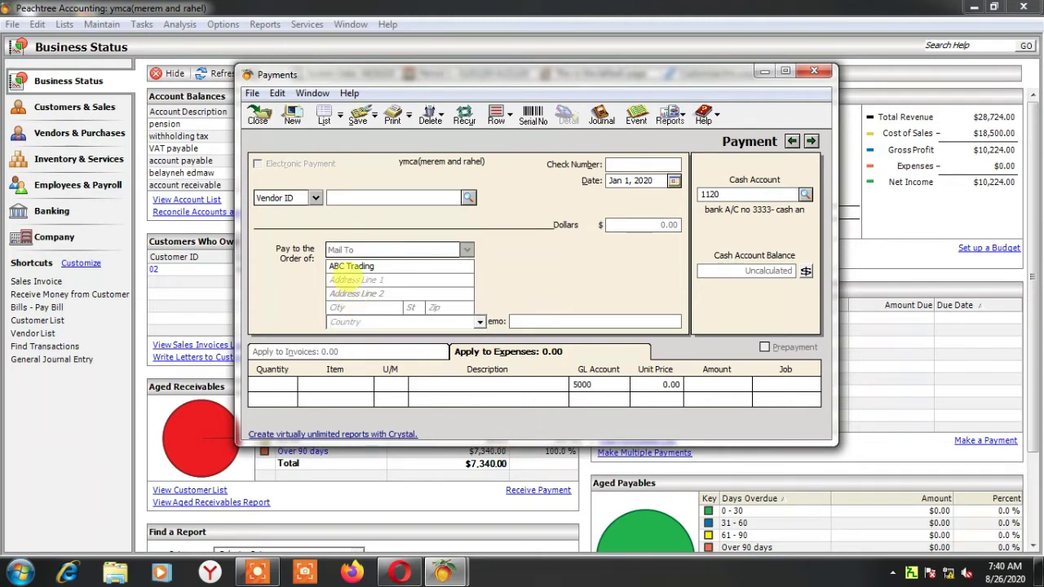
{"action": "left_click", "coordinate": [334, 266]}
{"action": "key", "text": "Tab"}
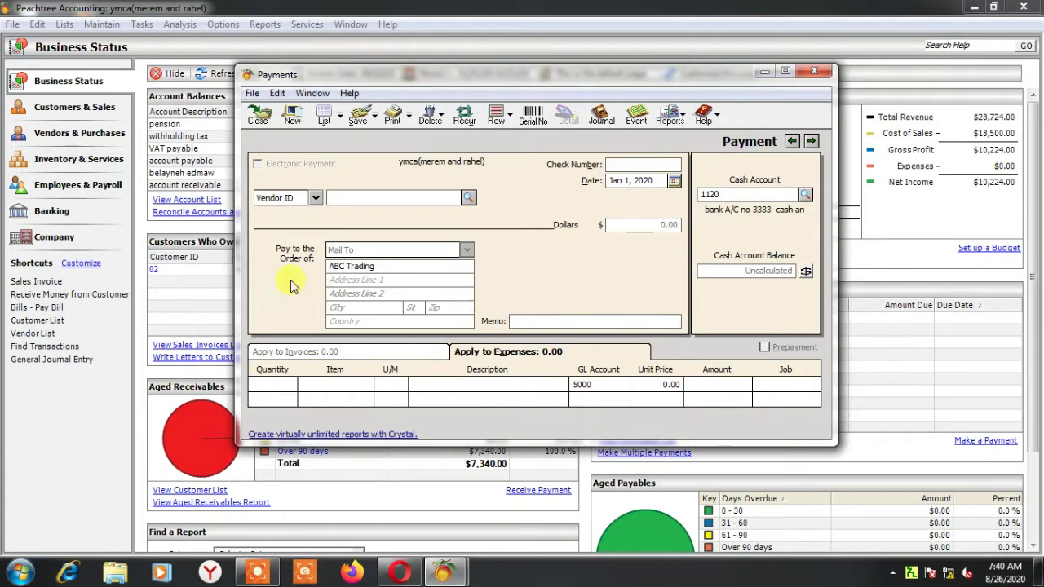
{"action": "left_click", "coordinate": [343, 290]}
{"action": "left_click", "coordinate": [341, 280]}
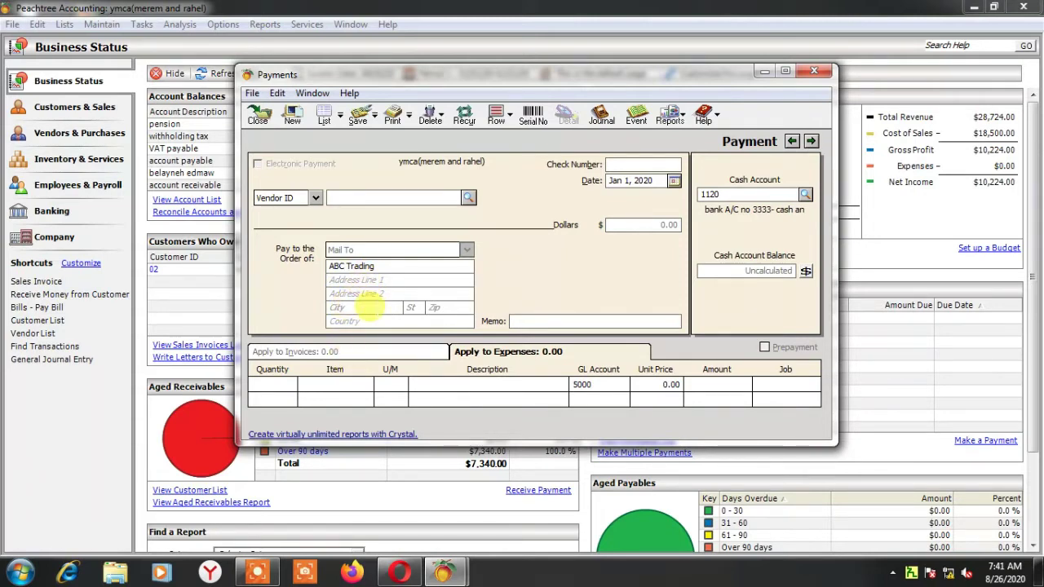
{"action": "left_click", "coordinate": [359, 293]}
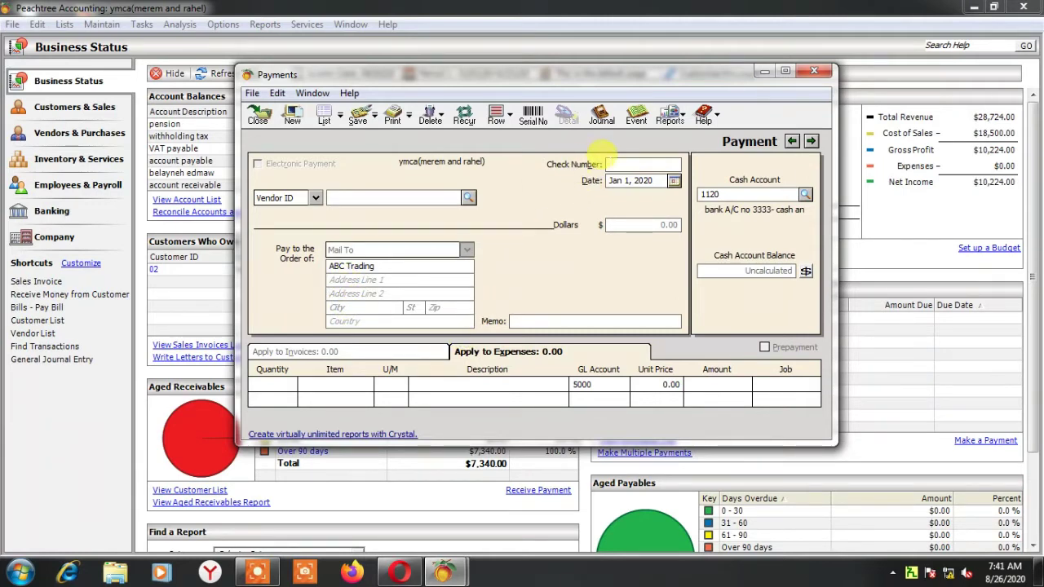
Step: Enter the check number and set the payment date to Jan 3, 2020
{"action": "left_click", "coordinate": [628, 164]}
{"action": "type", "text": "CKN EG 000548"}
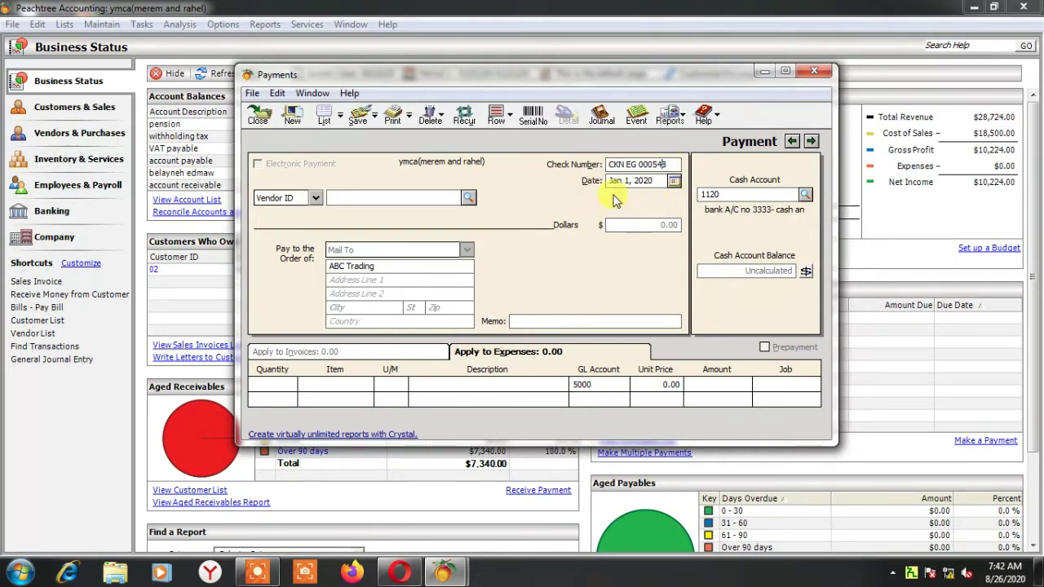
{"action": "left_click", "coordinate": [674, 181]}
{"action": "left_click", "coordinate": [723, 253]}
{"action": "key", "text": "Tab"}
Step: Choose bank cash account 1120 as the payment's cash account and calculate its balance
{"action": "left_click", "coordinate": [744, 194]}
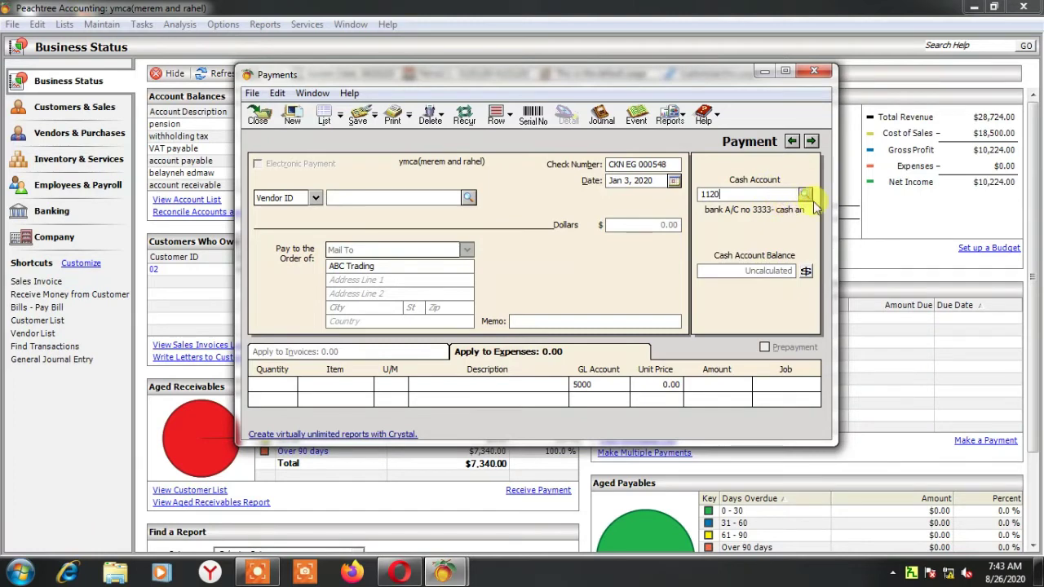
{"action": "left_click", "coordinate": [805, 195]}
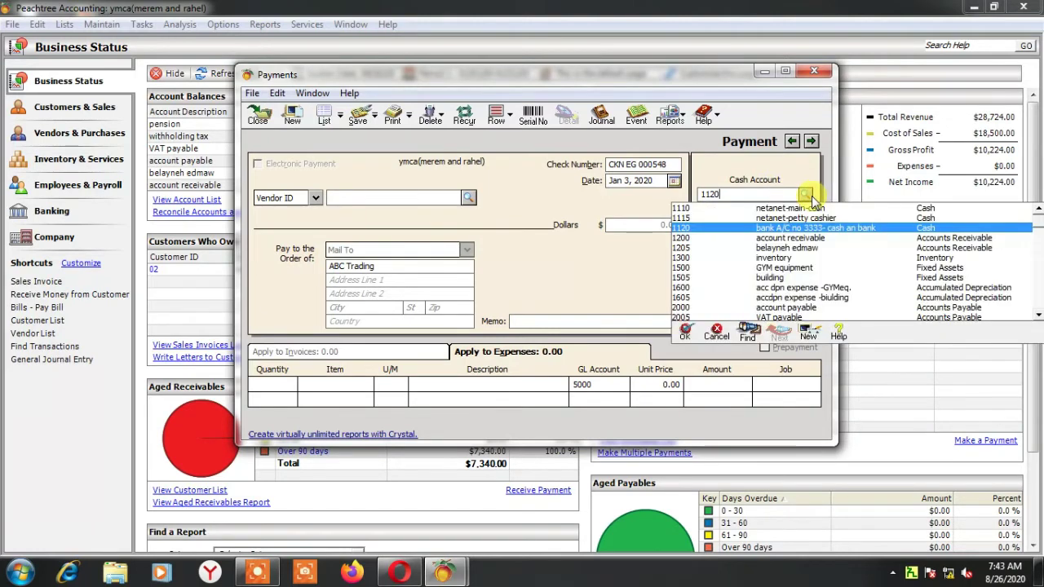
{"action": "left_click", "coordinate": [700, 229]}
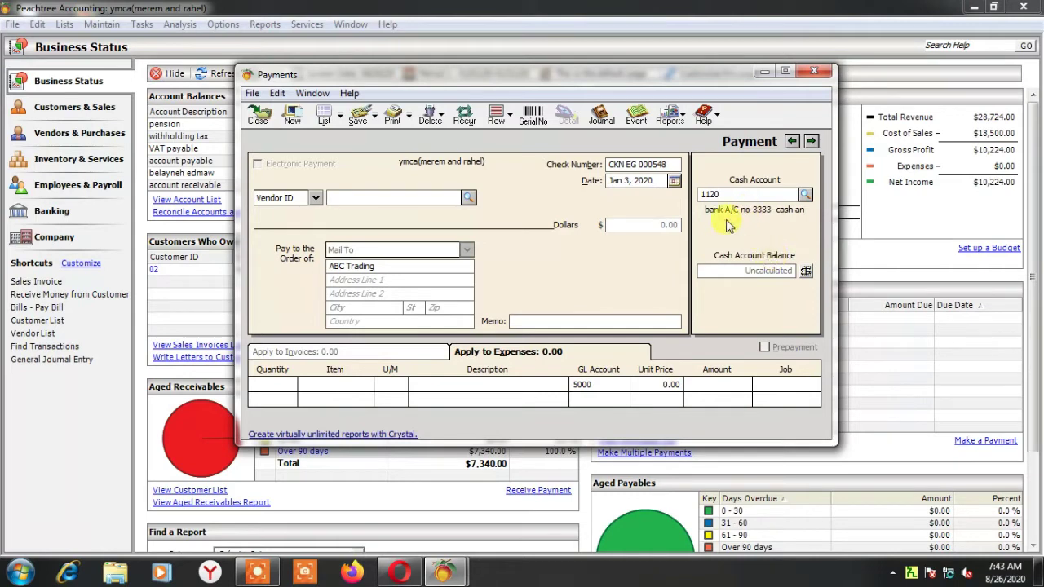
{"action": "left_click", "coordinate": [805, 195]}
{"action": "left_click", "coordinate": [806, 195]}
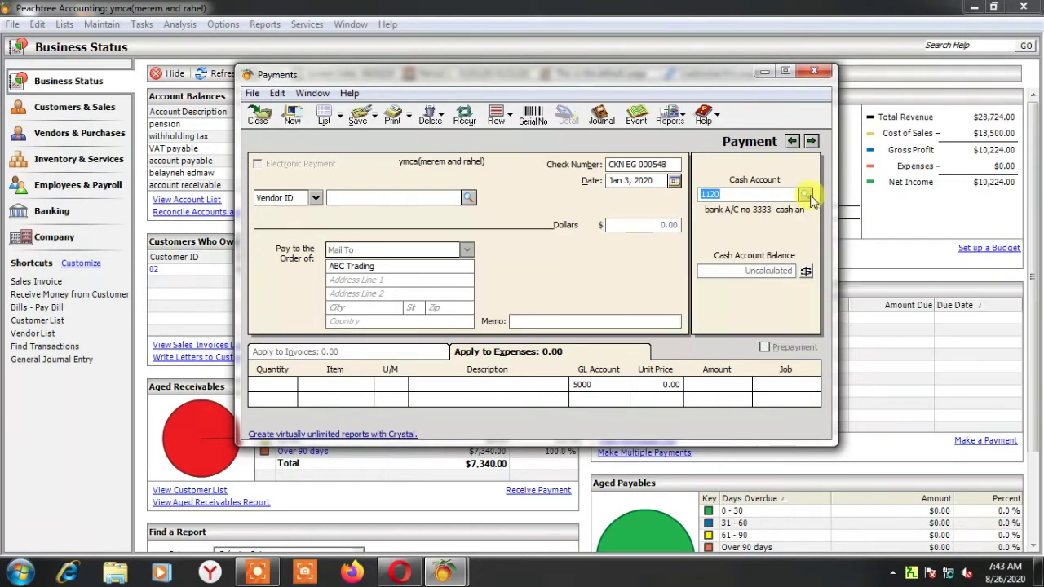
{"action": "left_click", "coordinate": [806, 272]}
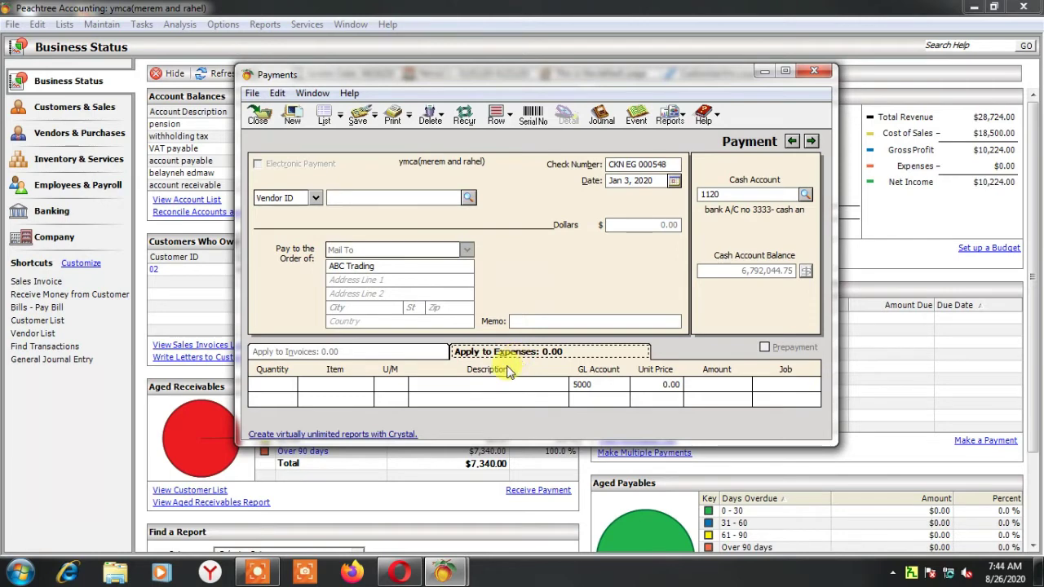
Step: Enter a quantity of 3 on the first expense line of the payment
{"action": "left_click", "coordinate": [278, 389]}
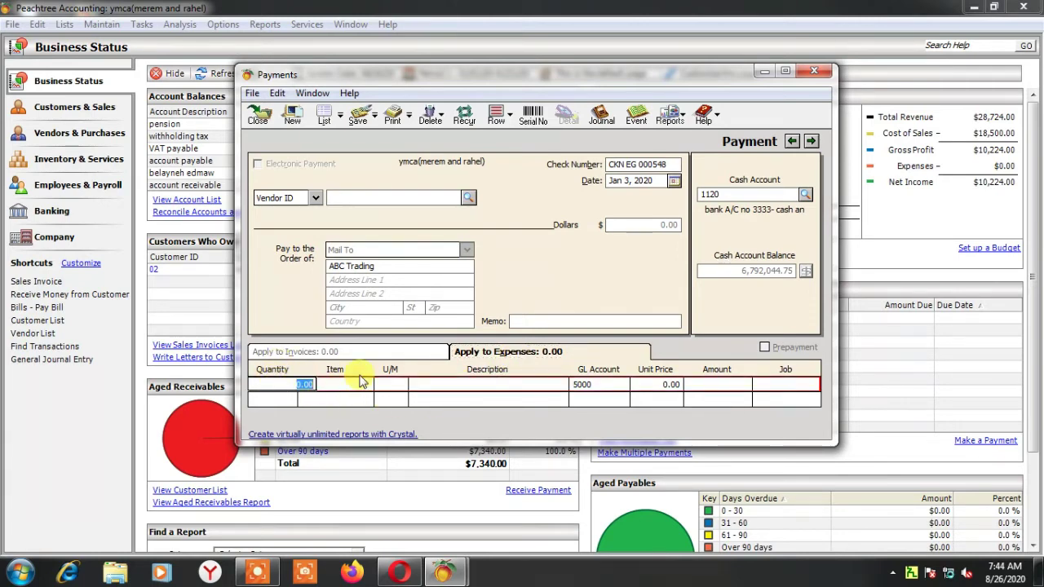
{"action": "type", "text": "3"}
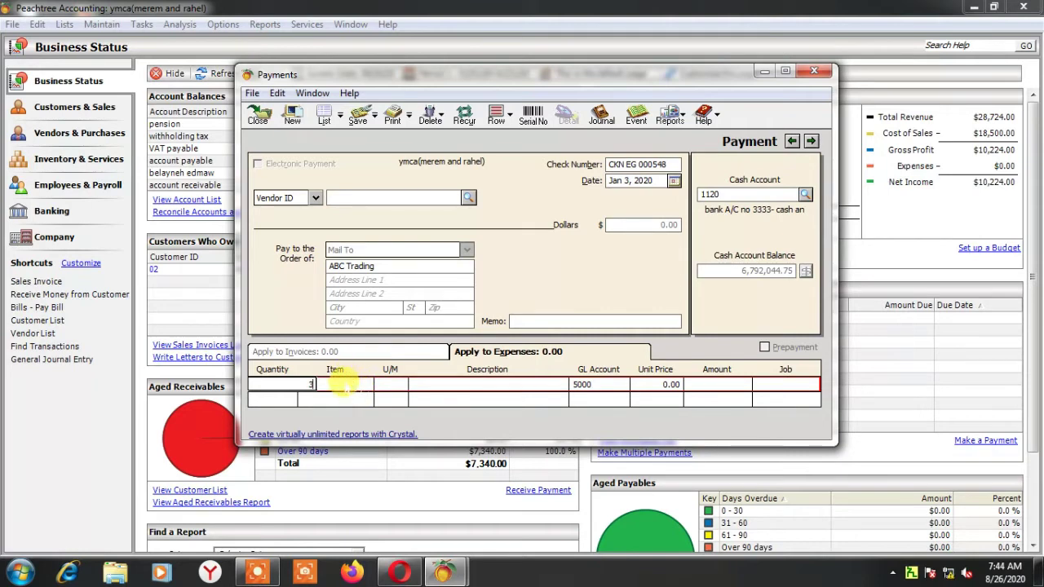
{"action": "left_click", "coordinate": [347, 389]}
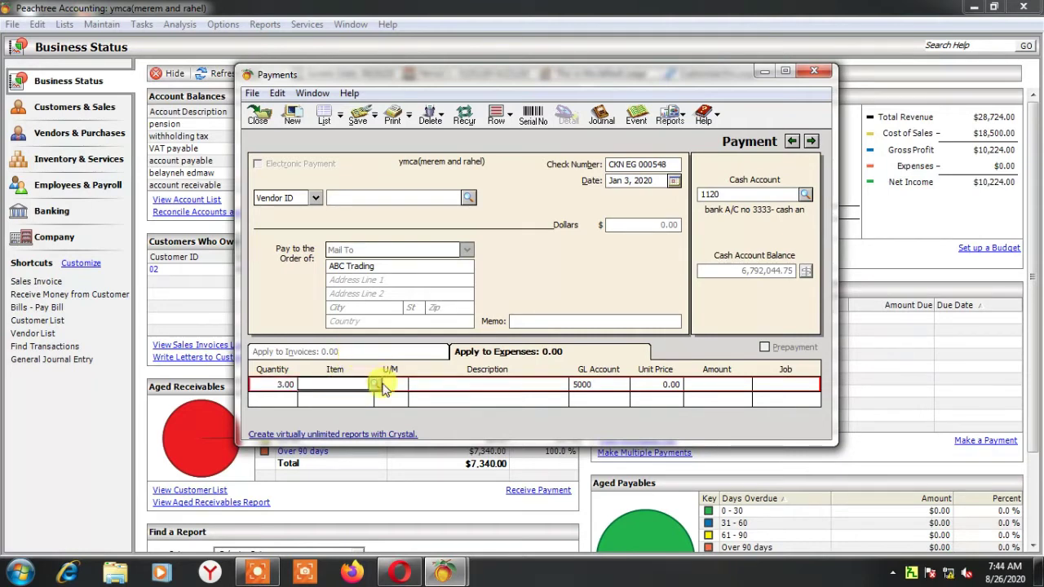
{"action": "left_click", "coordinate": [377, 385]}
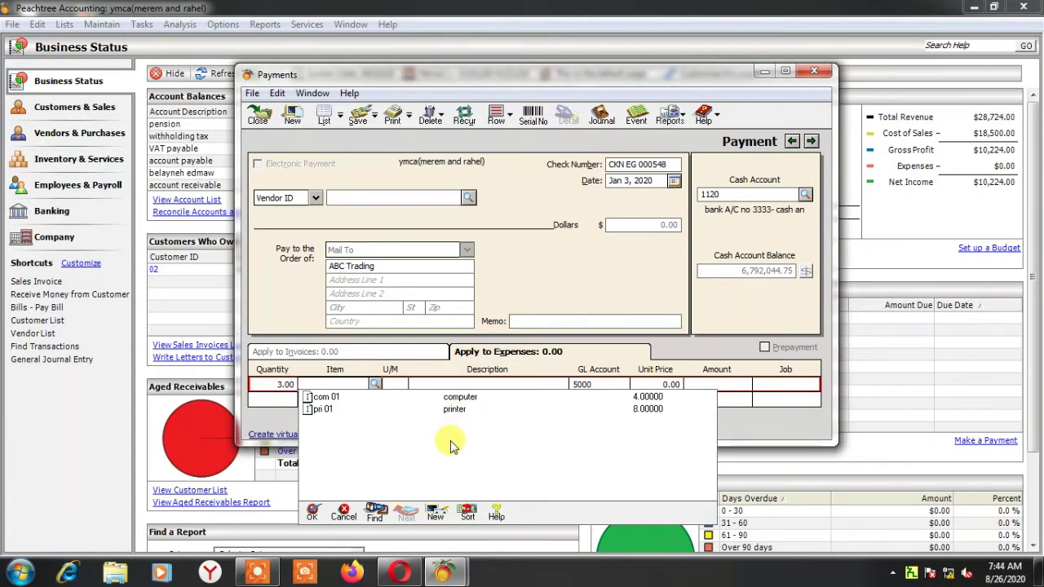
{"action": "left_click", "coordinate": [437, 513]}
{"action": "left_click_drag", "start_coordinate": [291, 66], "coordinate": [419, 93]}
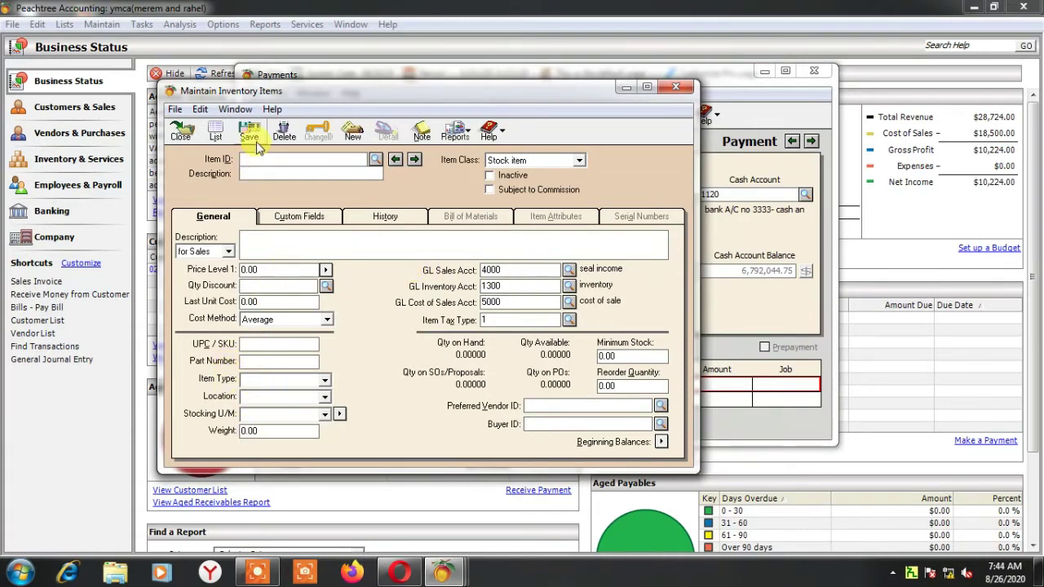
{"action": "left_click", "coordinate": [181, 133]}
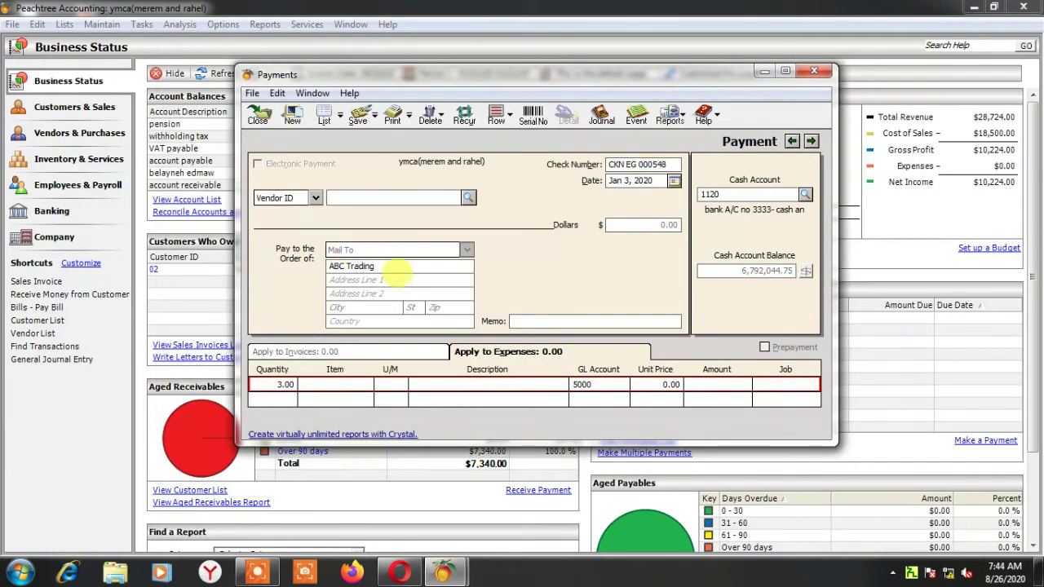
Step: Choose the inventory item com 01 (computer) for the first expense line
{"action": "left_click", "coordinate": [343, 384]}
{"action": "left_click", "coordinate": [375, 384]}
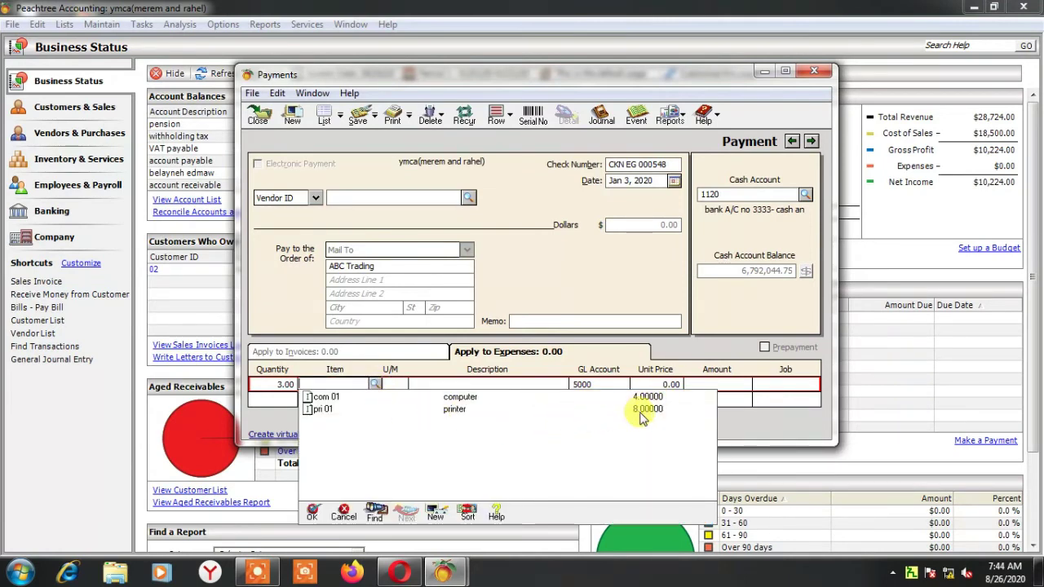
{"action": "double_click", "coordinate": [474, 399]}
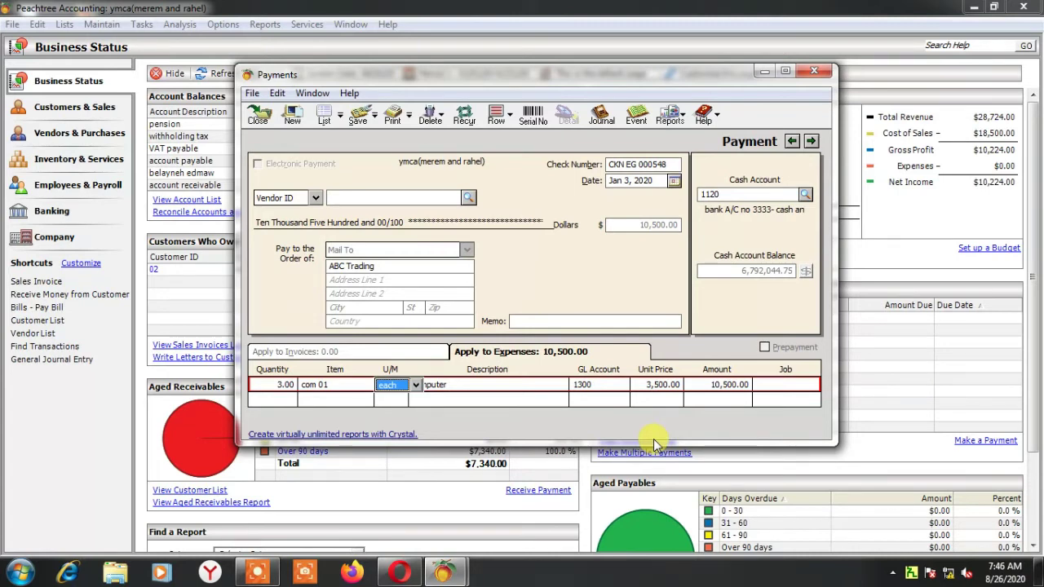
Step: Set the computer line's unit price to 3,200.00 and update the line amount
{"action": "left_click", "coordinate": [663, 386]}
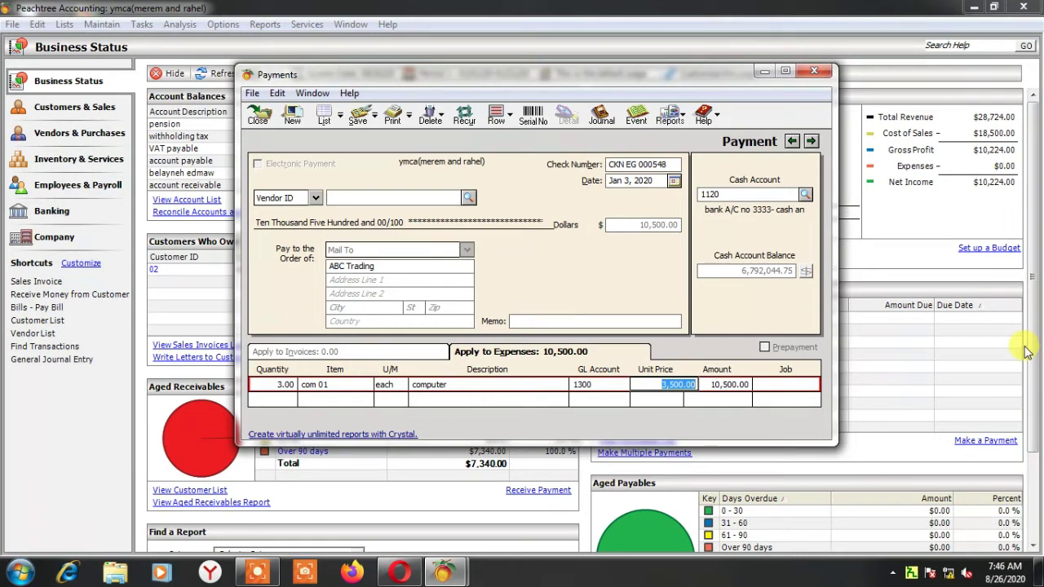
{"action": "type", "text": "3200"}
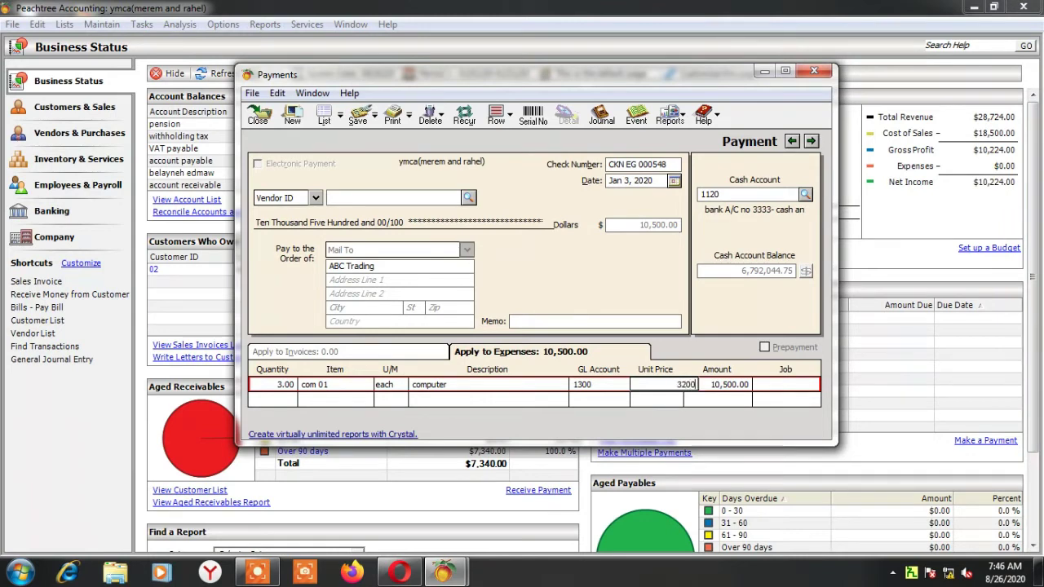
{"action": "key", "text": "Tab"}
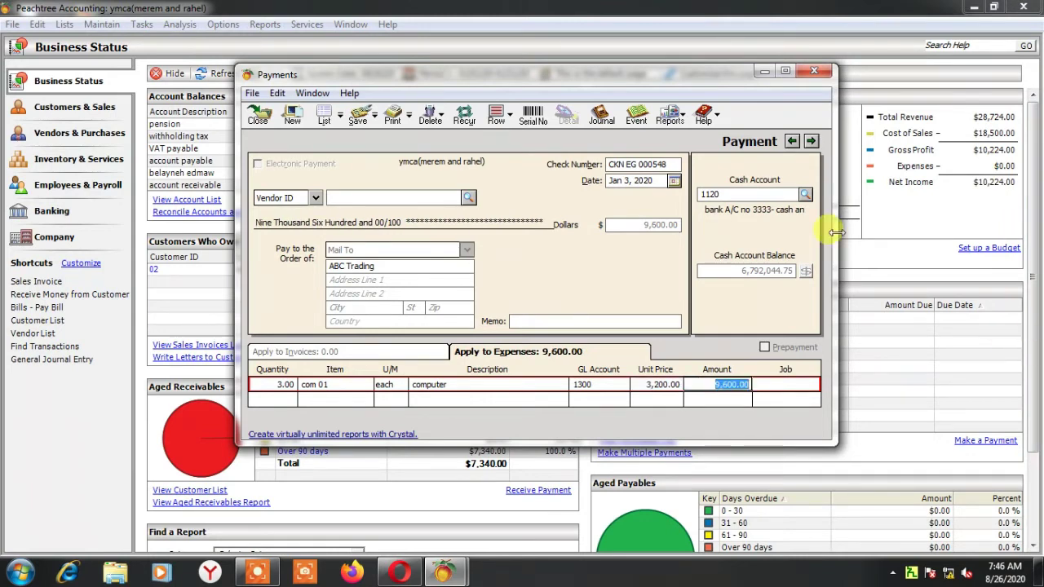
{"action": "left_click", "coordinate": [731, 384]}
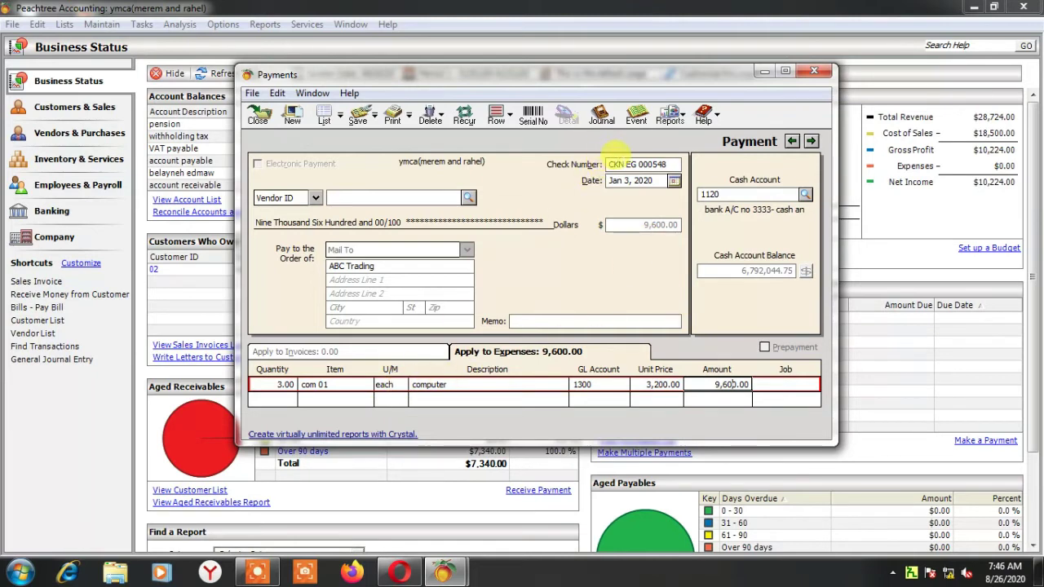
Step: Review the accounting entry behind the ABC Trading payment, accept it, and save and close the payment
{"action": "left_click", "coordinate": [269, 397]}
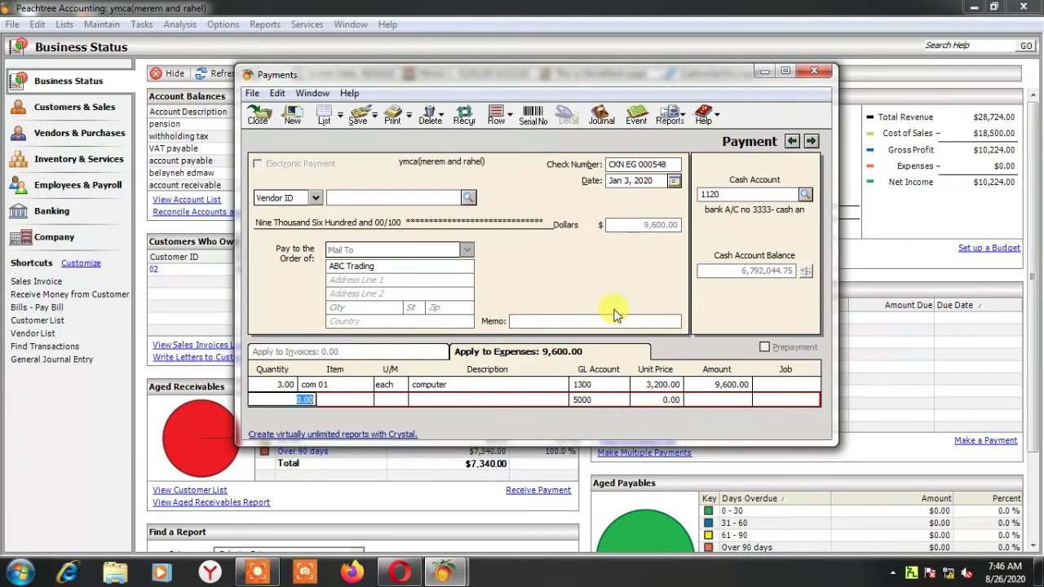
{"action": "left_click", "coordinate": [601, 113]}
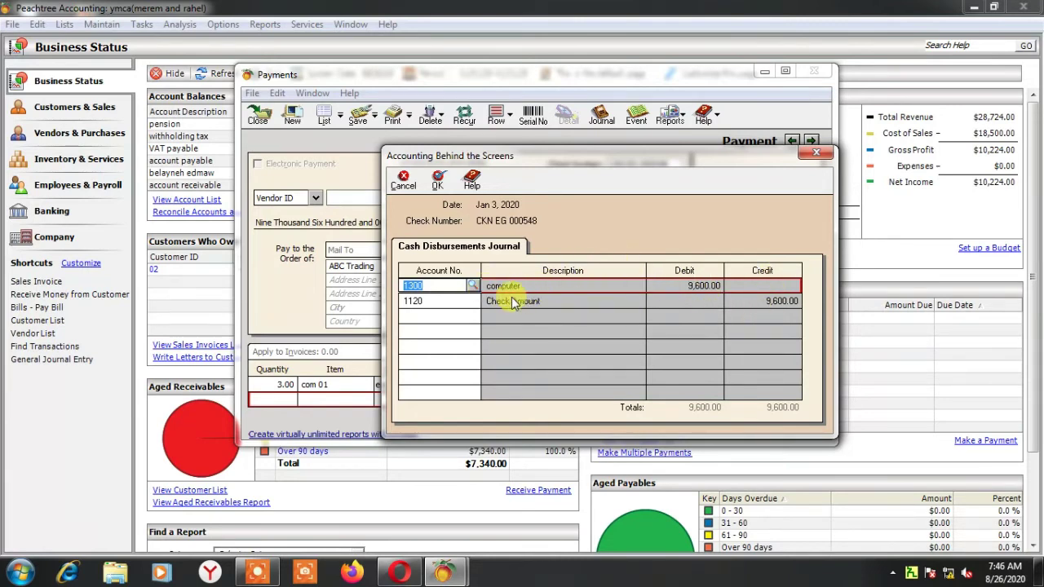
{"action": "left_click", "coordinate": [434, 283]}
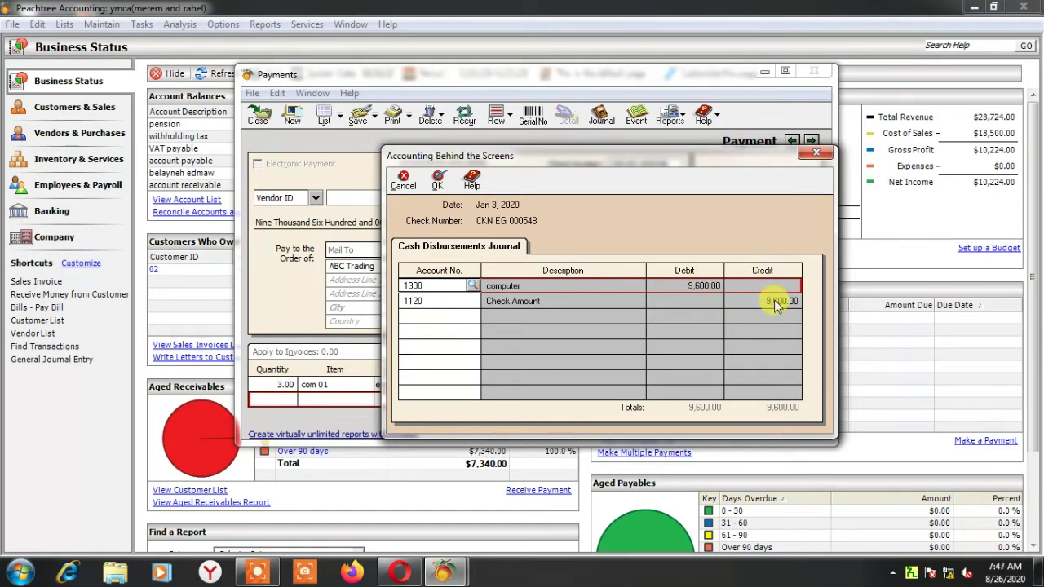
{"action": "left_click", "coordinate": [441, 181]}
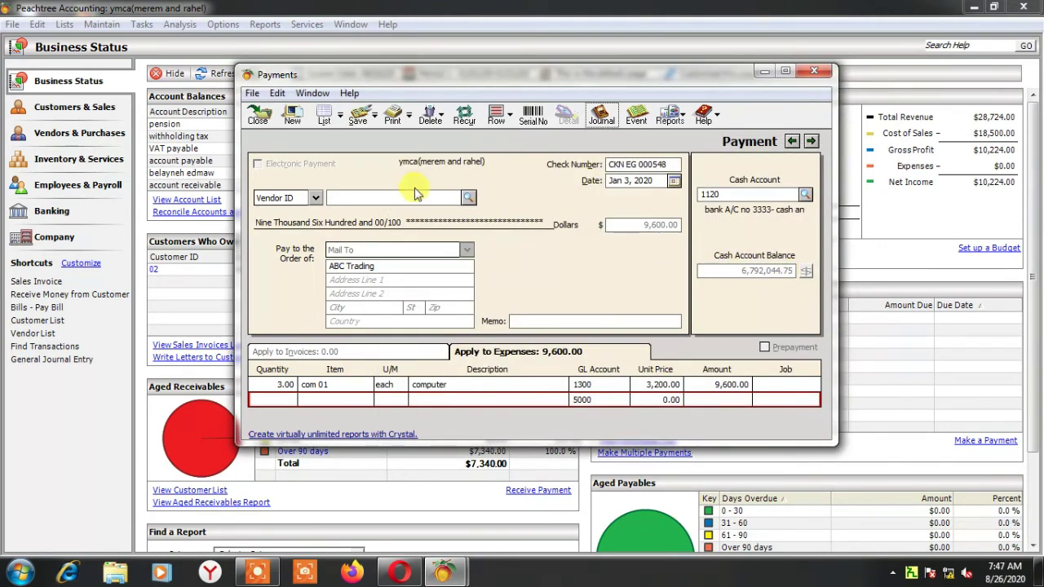
{"action": "left_click", "coordinate": [359, 117]}
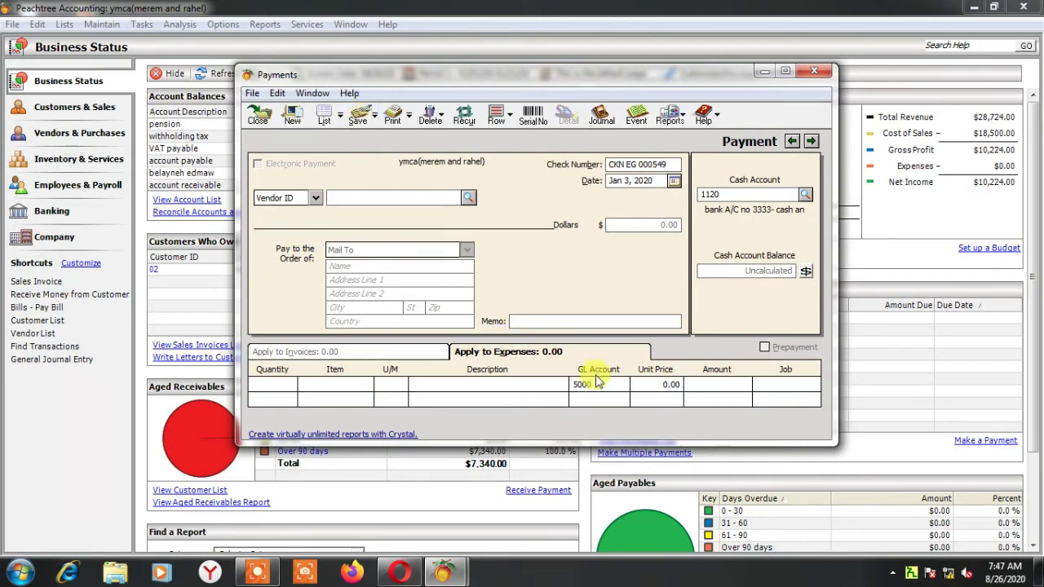
{"action": "left_click", "coordinate": [257, 118]}
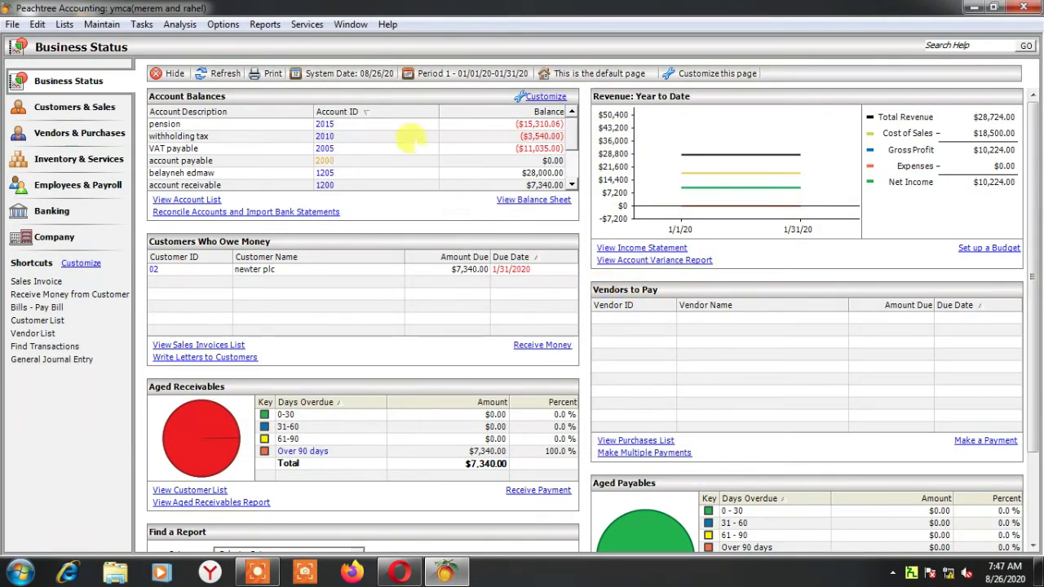
Step: View the Cash Disbursements Journal from the accounts payable reports to check the computer purchase entry, and close it
{"action": "left_click", "coordinate": [268, 26]}
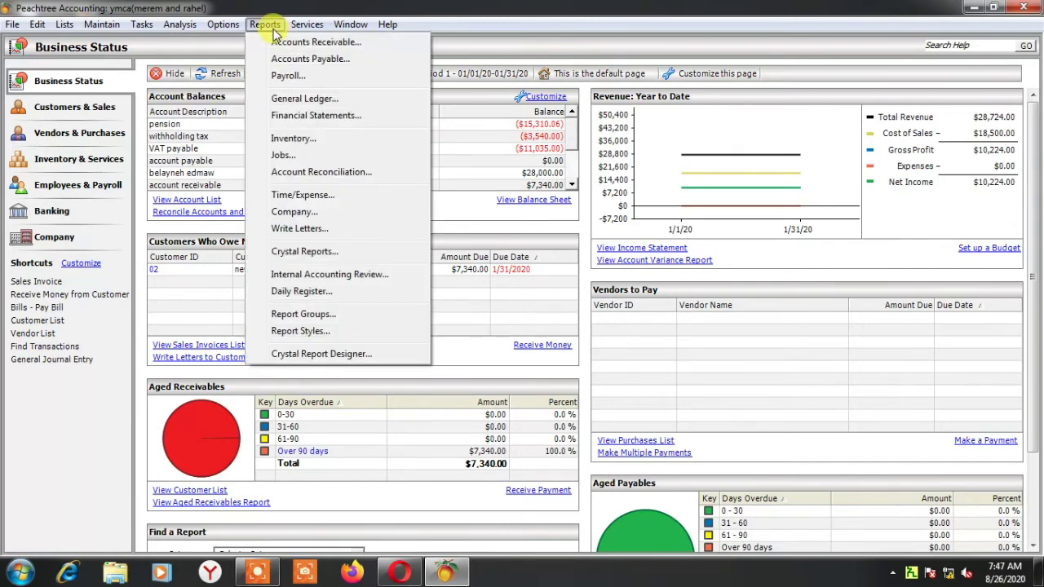
{"action": "left_click", "coordinate": [303, 58]}
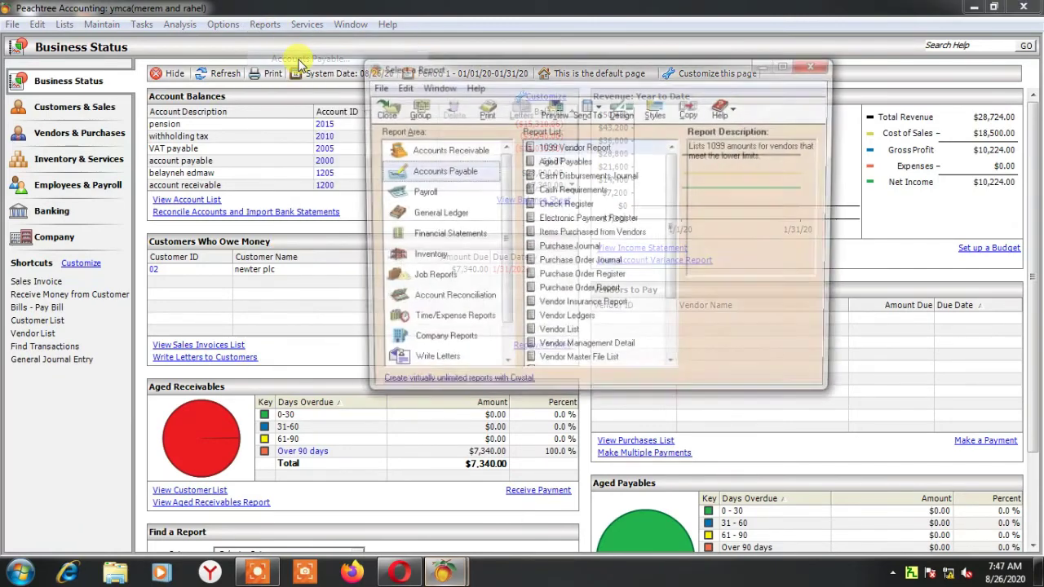
{"action": "left_click_drag", "start_coordinate": [597, 79], "coordinate": [595, 83]}
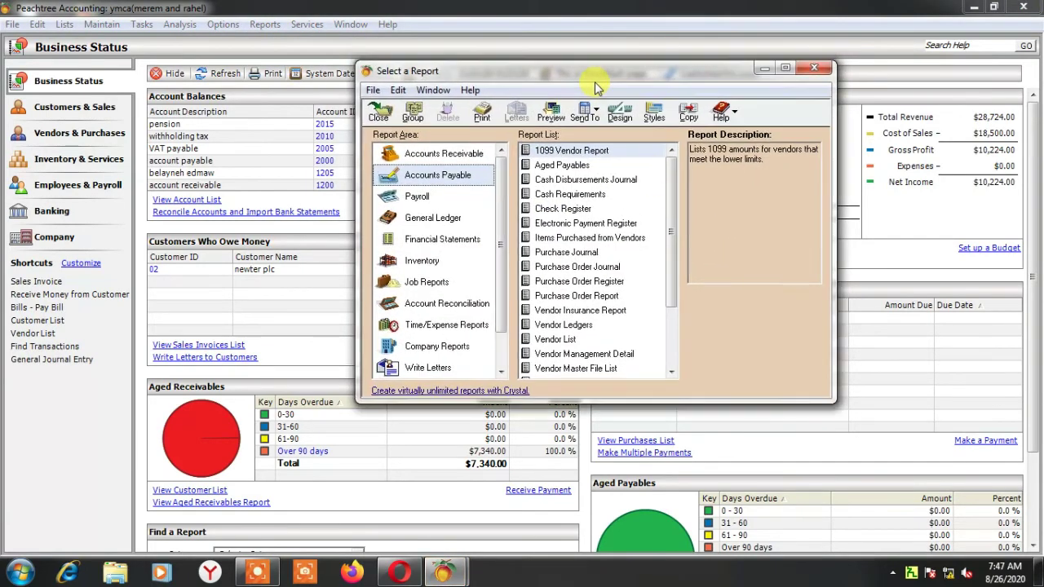
{"action": "left_click", "coordinate": [608, 181]}
{"action": "double_click", "coordinate": [594, 179]}
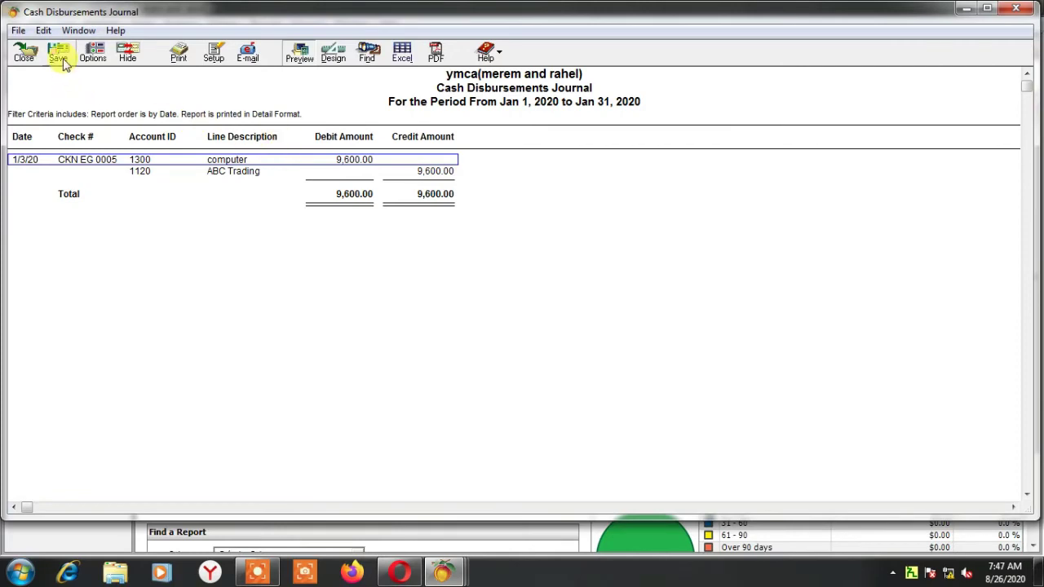
{"action": "left_click", "coordinate": [23, 52]}
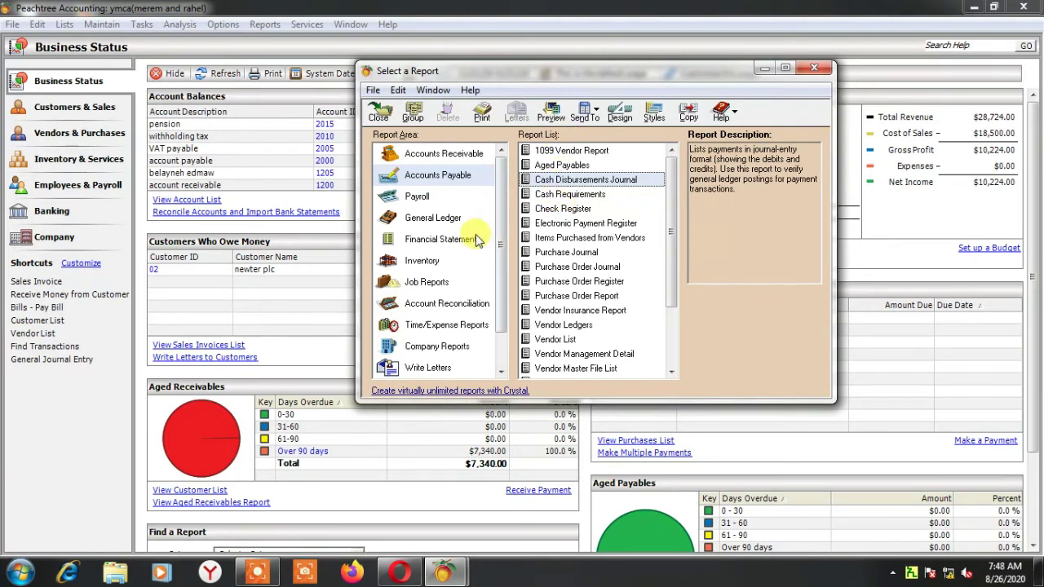
Step: Display the General Ledger report and examine the ABC Trading entry under bank account 1120
{"action": "left_click", "coordinate": [434, 228]}
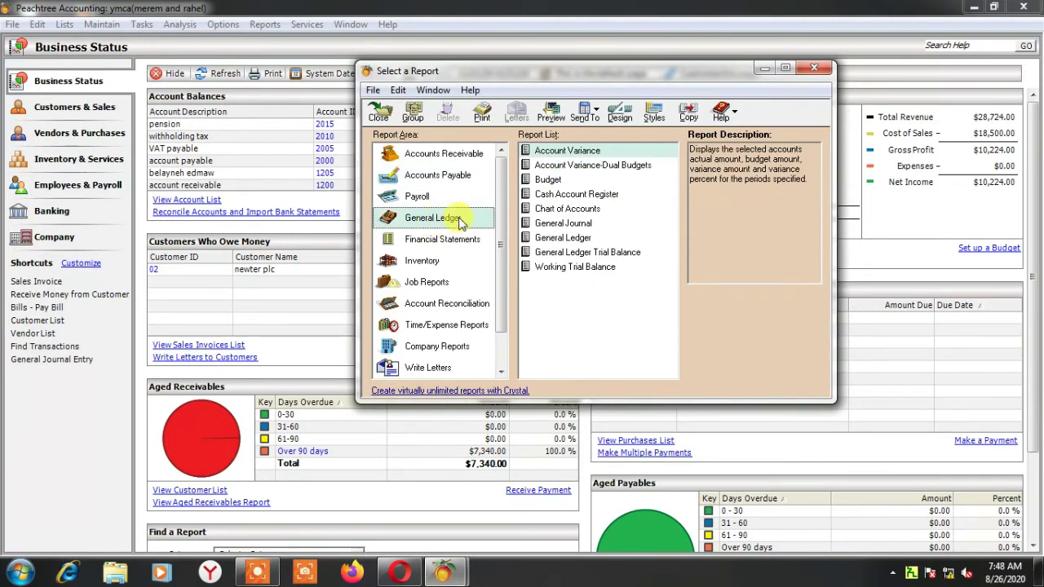
{"action": "double_click", "coordinate": [554, 245]}
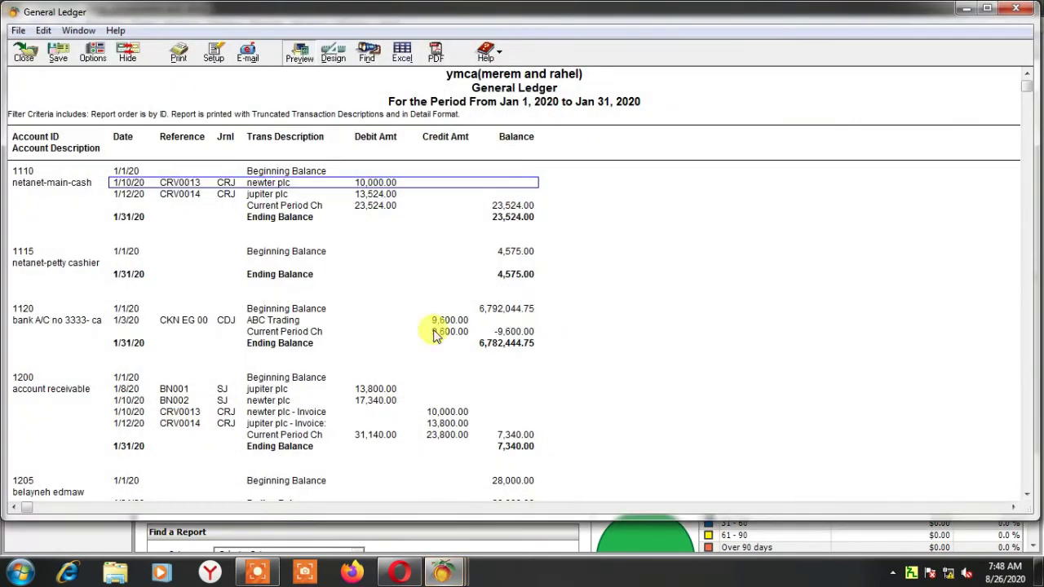
{"action": "scroll", "coordinate": [68, 257], "scroll_direction": "down", "scroll_amount": 1}
{"action": "scroll", "coordinate": [67, 257], "scroll_direction": "down", "scroll_amount": 1}
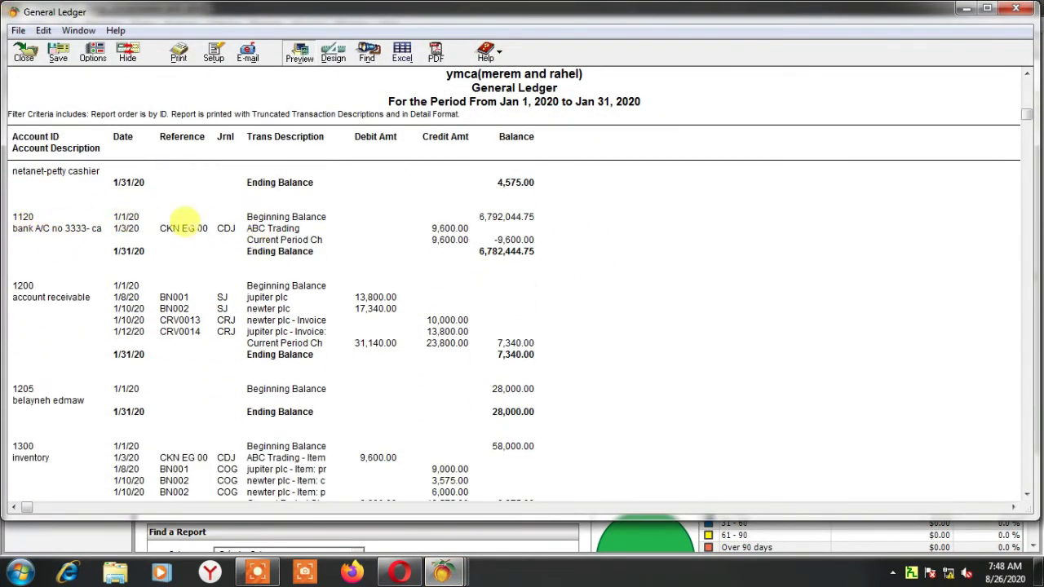
{"action": "left_click", "coordinate": [189, 228]}
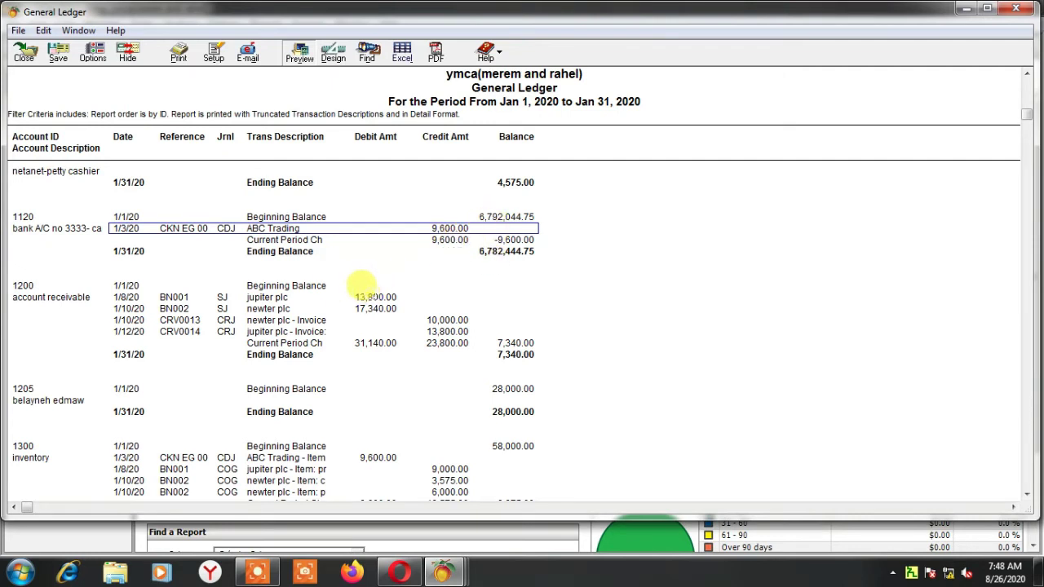
Step: Examine the ABC Trading entry under inventory account 1300 in the General Ledger report, and close the report
{"action": "scroll", "coordinate": [359, 289], "scroll_direction": "down", "scroll_amount": 2}
{"action": "scroll", "coordinate": [359, 289], "scroll_direction": "down", "scroll_amount": 1}
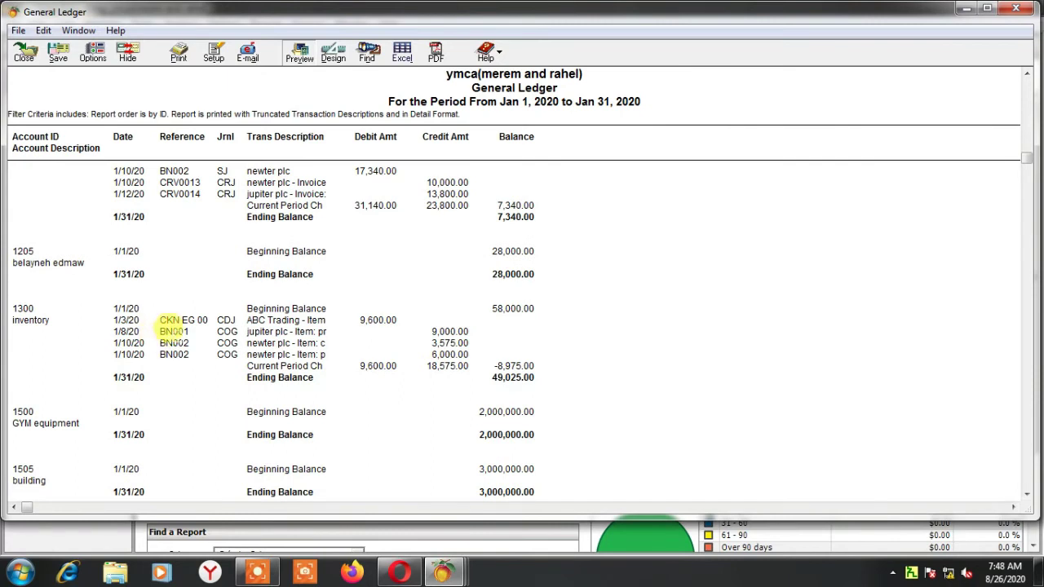
{"action": "left_click", "coordinate": [174, 319]}
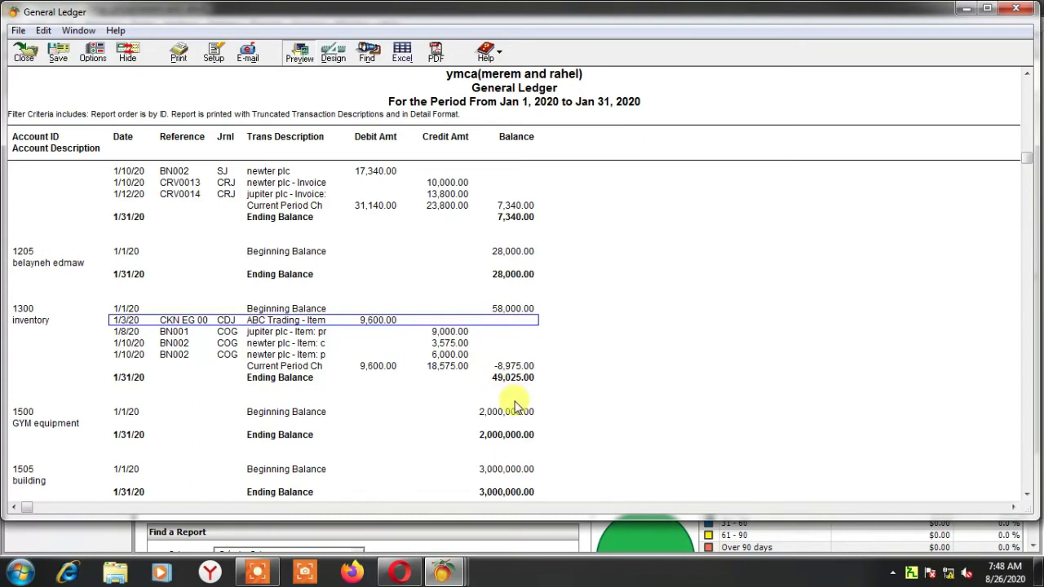
{"action": "scroll", "coordinate": [445, 405], "scroll_direction": "down", "scroll_amount": 3}
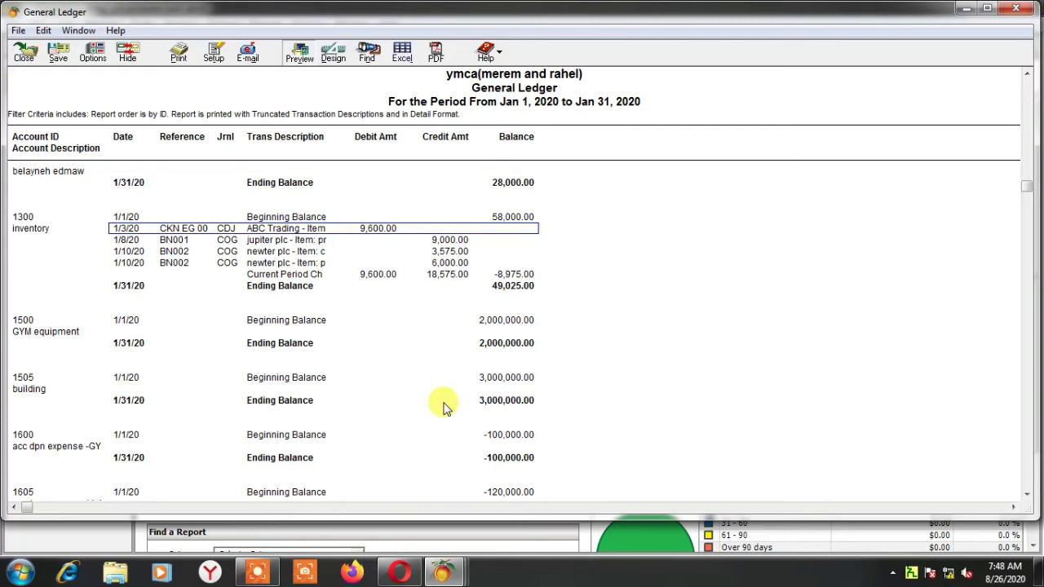
{"action": "left_click", "coordinate": [23, 50]}
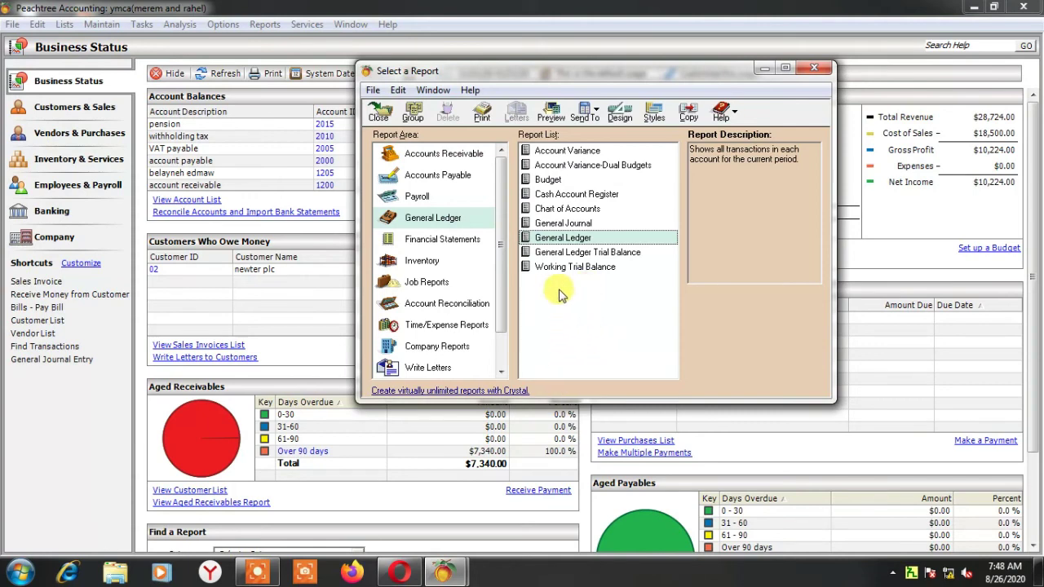
Step: View the inventory Item List report to check the quantities on hand, and close the report and report selection
{"action": "left_click", "coordinate": [418, 261]}
{"action": "double_click", "coordinate": [549, 339]}
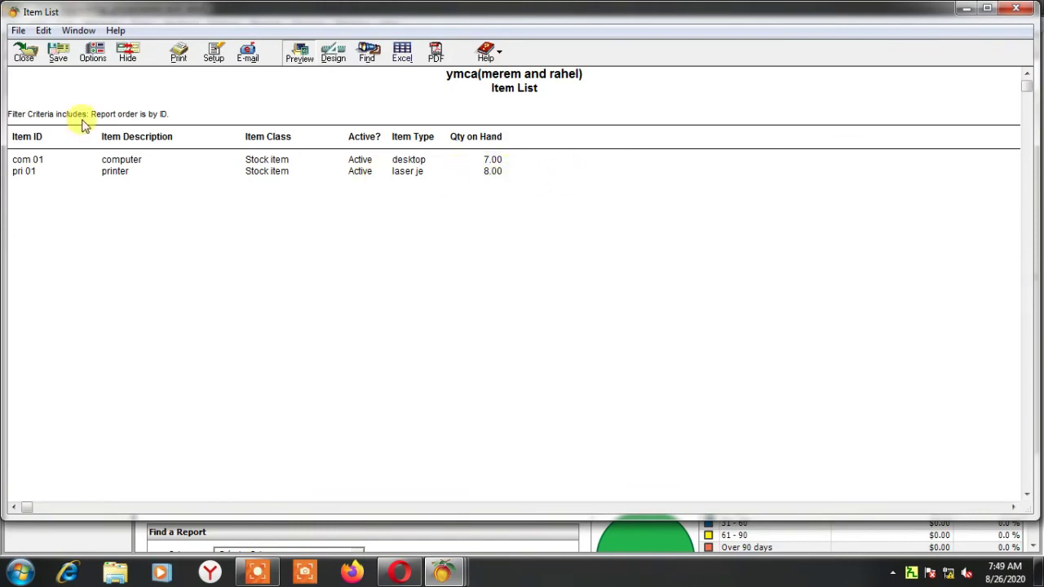
{"action": "left_click", "coordinate": [24, 54]}
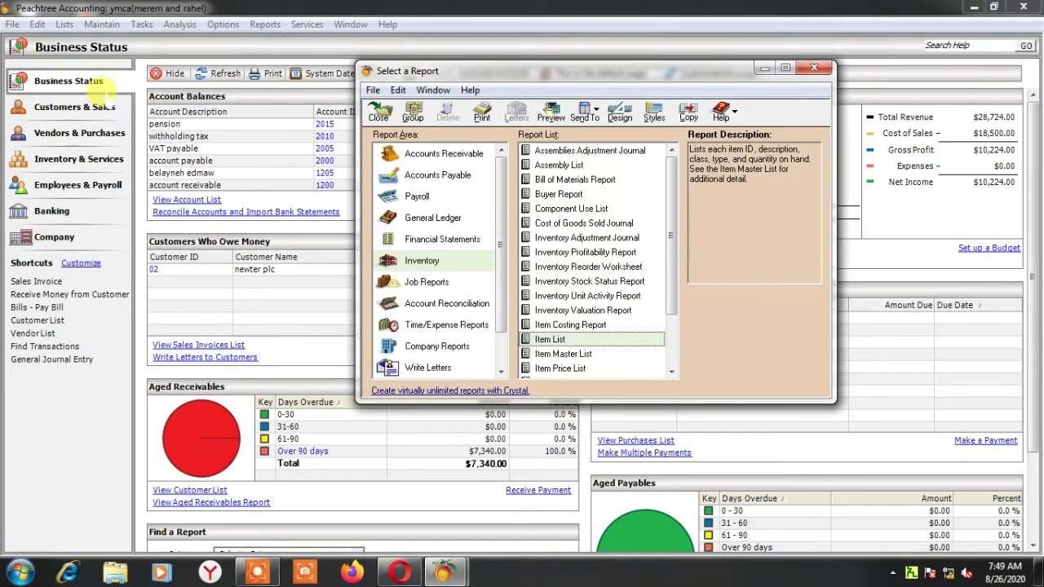
{"action": "left_click", "coordinate": [377, 113]}
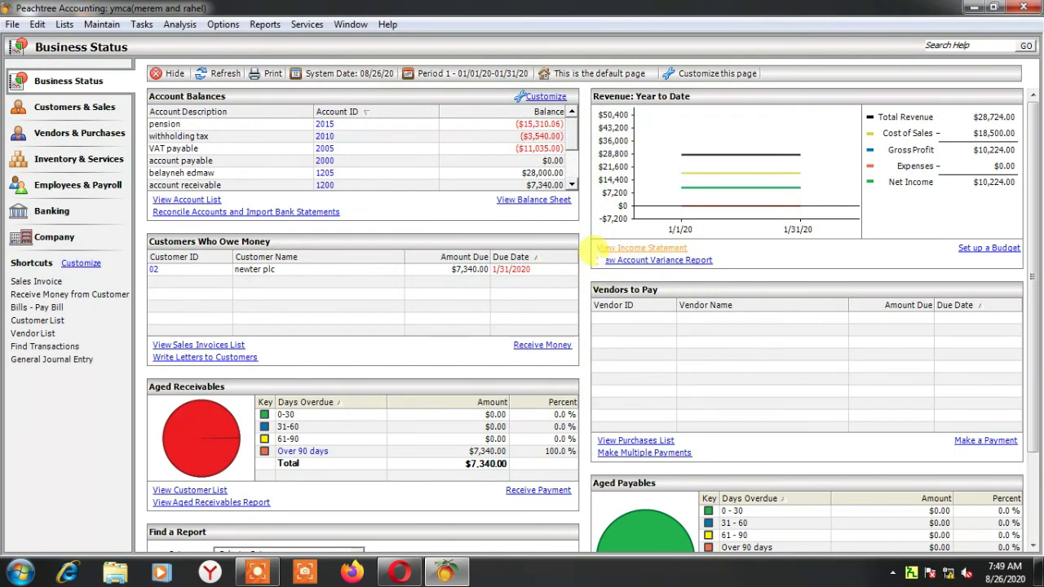